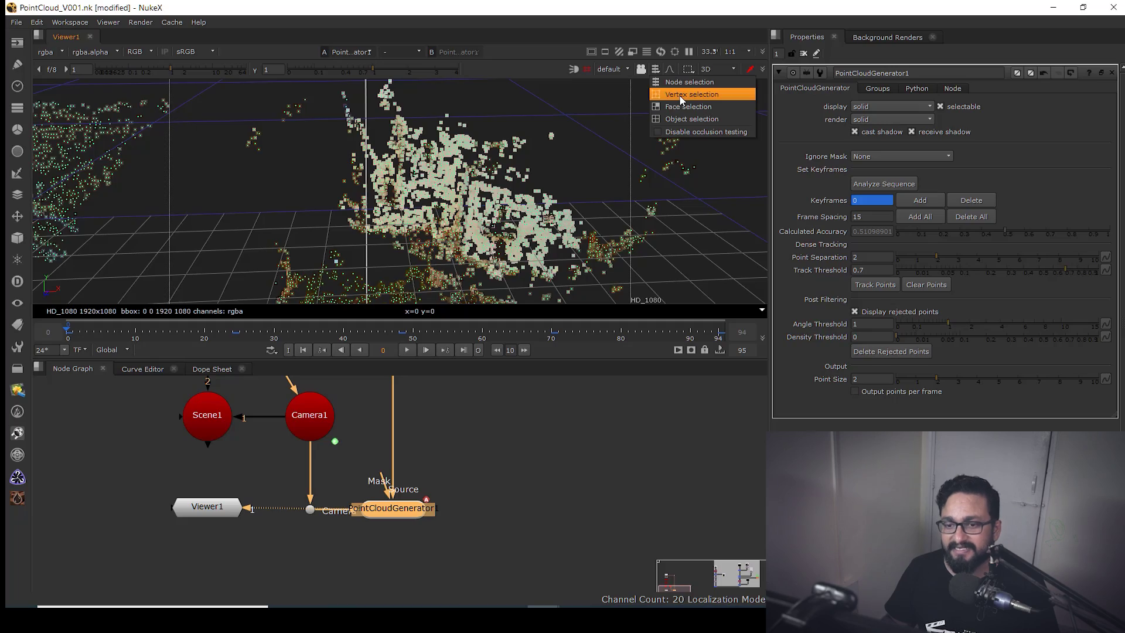
Select the vertices of the dense central structure in the point cloud in the 3D view.
{"action": "left_click_drag", "start_coordinate": [530, 189], "coordinate": [484, 230], "text": "ctrl"}
{"action": "left_click_drag", "start_coordinate": [414, 100], "coordinate": [543, 192]}
{"action": "mouse_move", "coordinate": [478, 220]}
{"action": "left_mouse_down", "text": "ctrl"}
{"action": "mouse_move", "coordinate": [525, 234]}
{"action": "mouse_move", "coordinate": [437, 222]}
{"action": "mouse_move", "coordinate": [468, 240]}
{"action": "left_mouse_up", "text": "ctrl"}
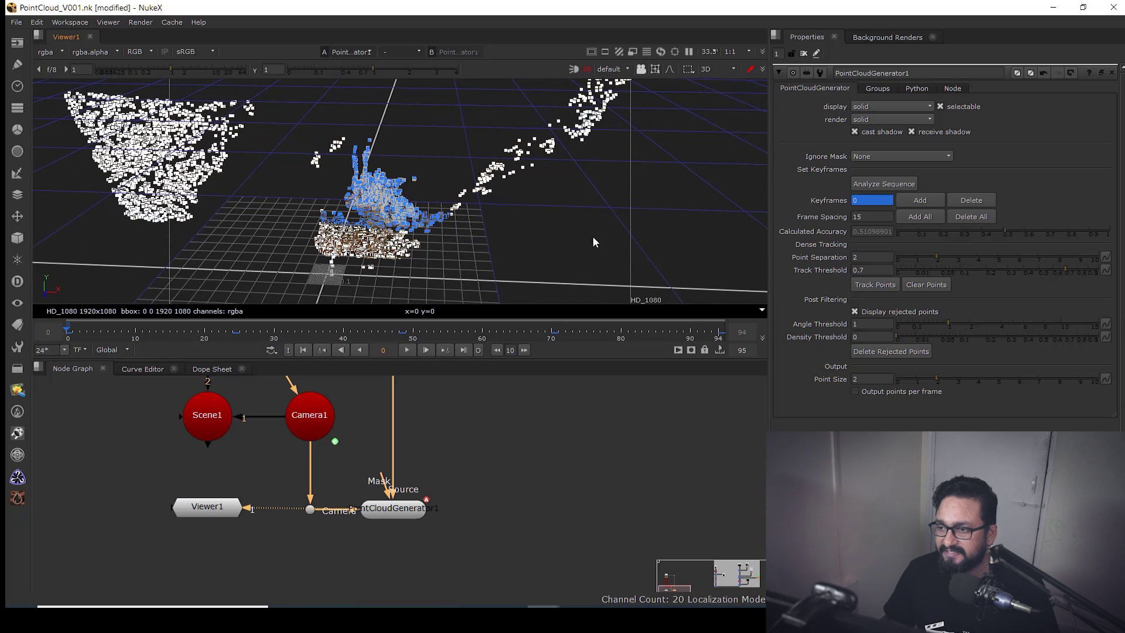
Create a point group from the selected vertices and select it in the PointCloudGenerator's group list.
{"action": "left_click", "coordinate": [879, 89]}
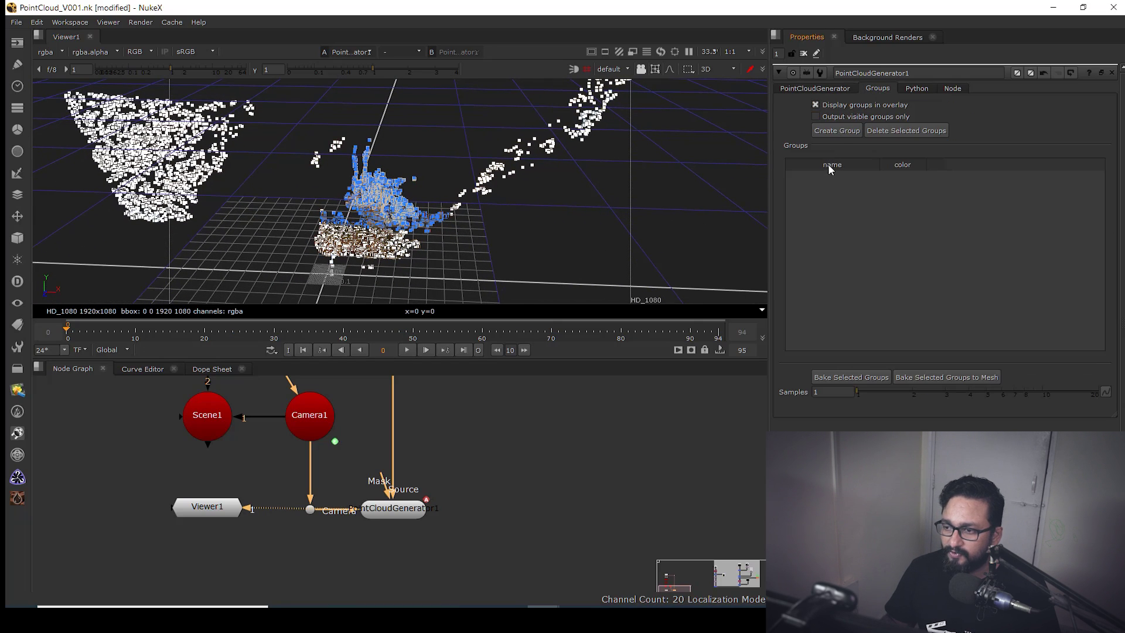
{"action": "left_click", "coordinate": [836, 130]}
{"action": "left_click", "coordinate": [815, 177]}
{"action": "left_click", "coordinate": [824, 178]}
{"action": "left_click", "coordinate": [835, 195]}
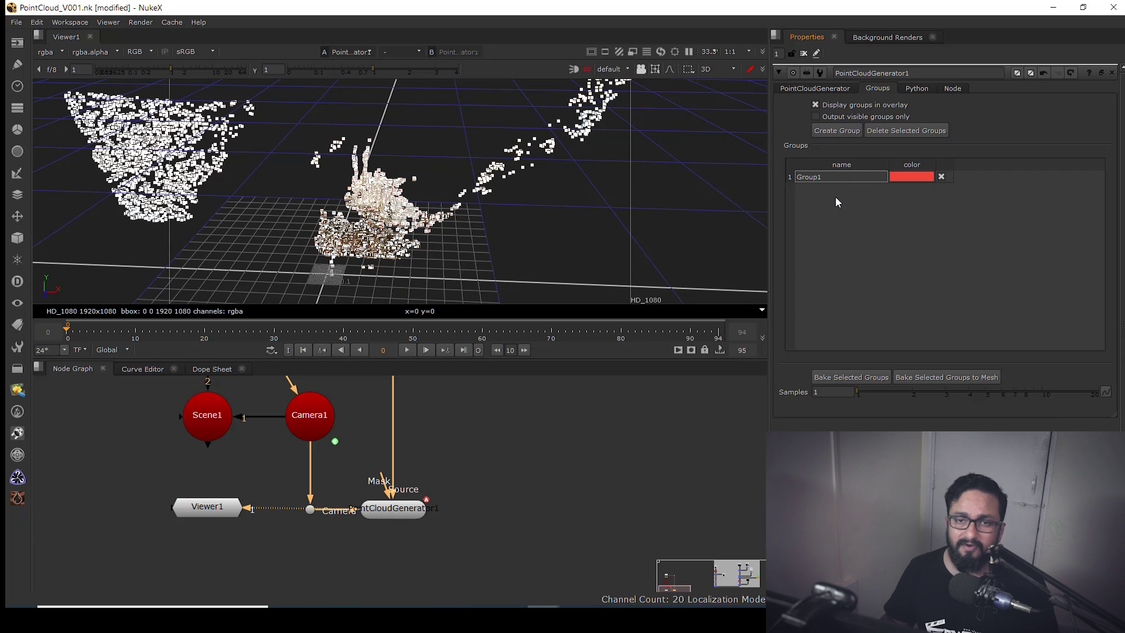
{"action": "left_click", "coordinate": [811, 176]}
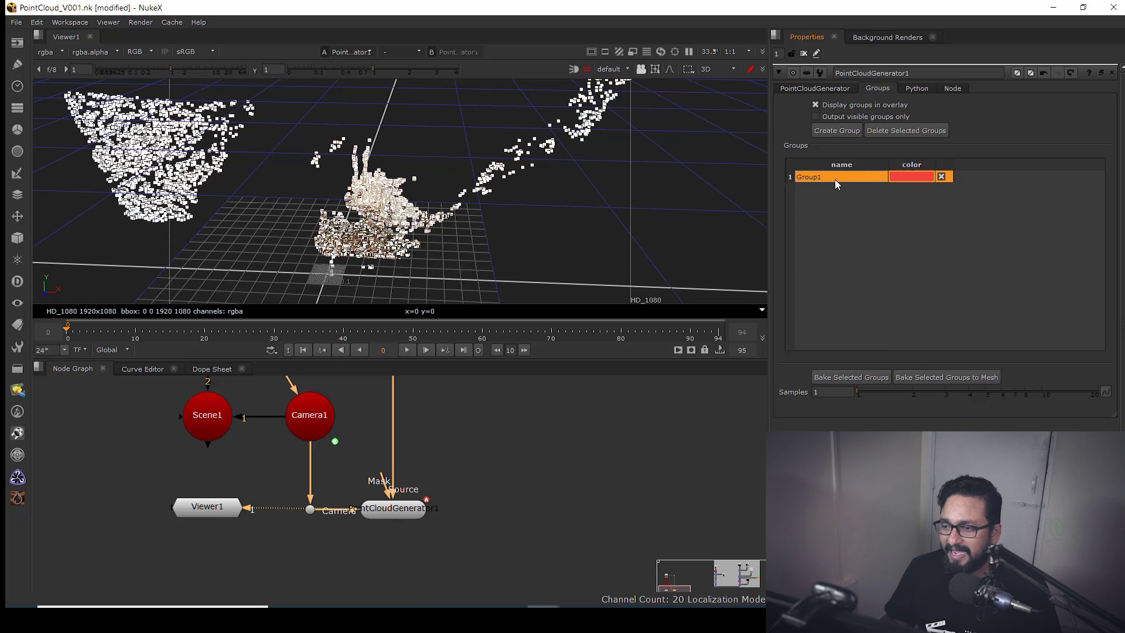
Bake the selected point group to a mesh, move its node beside the PointCloudGenerator and view it.
{"action": "left_click", "coordinate": [927, 378]}
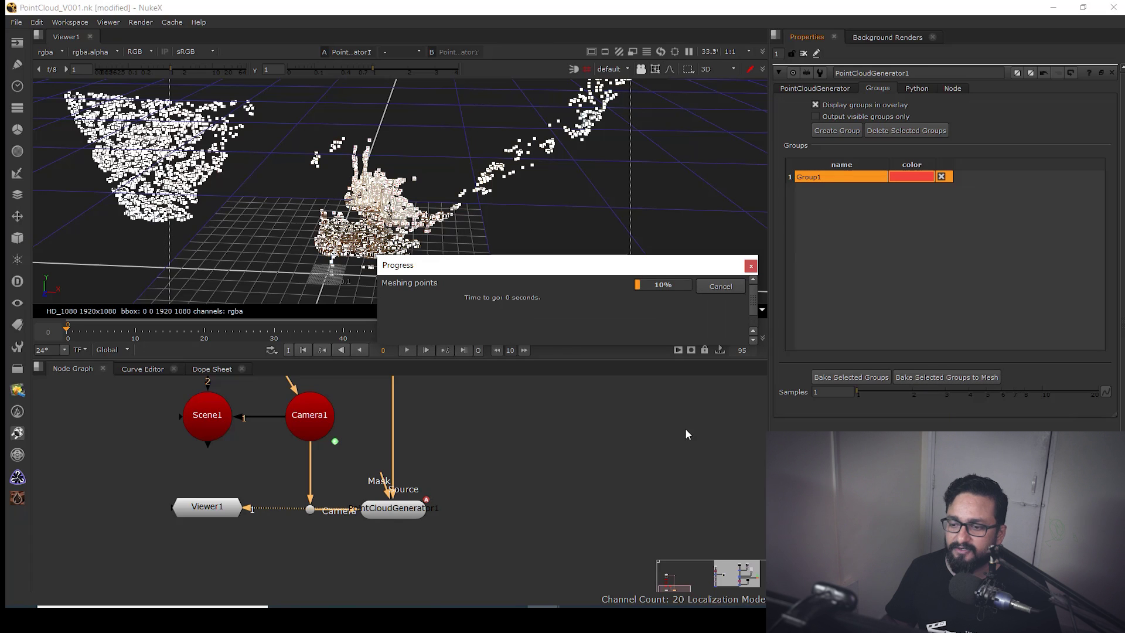
{"action": "left_click_drag", "start_coordinate": [410, 516], "coordinate": [497, 463]}
{"action": "key", "text": "1"}
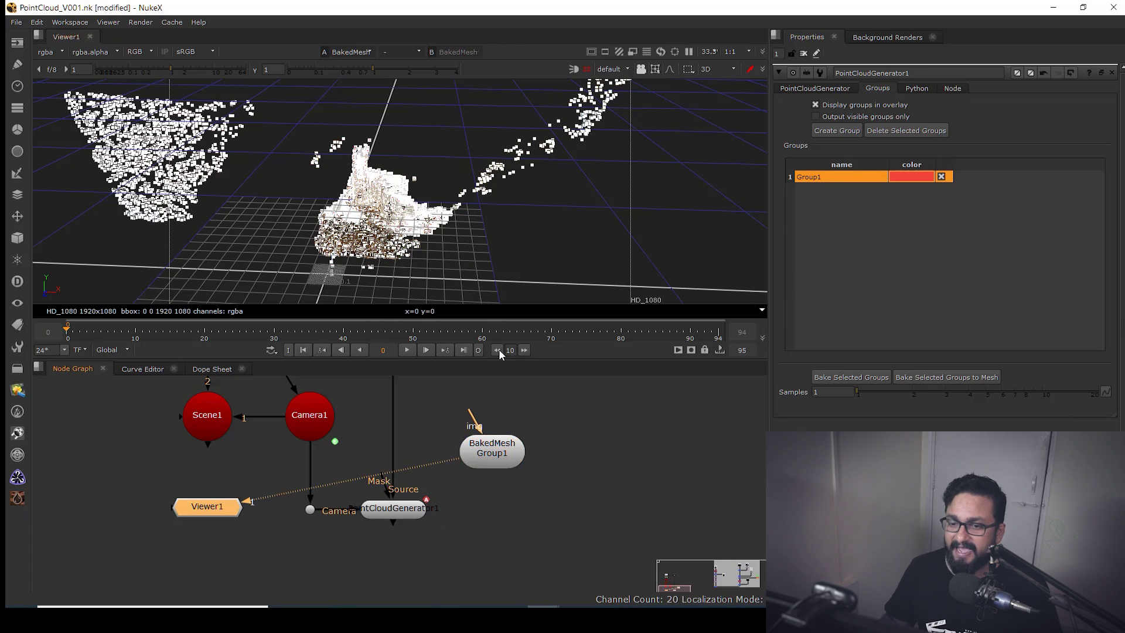
Close all open node properties and switch the 3D viewer back to node selection mode.
{"action": "left_click", "coordinate": [804, 56]}
{"action": "left_click_drag", "start_coordinate": [427, 230], "coordinate": [458, 228], "text": "ctrl"}
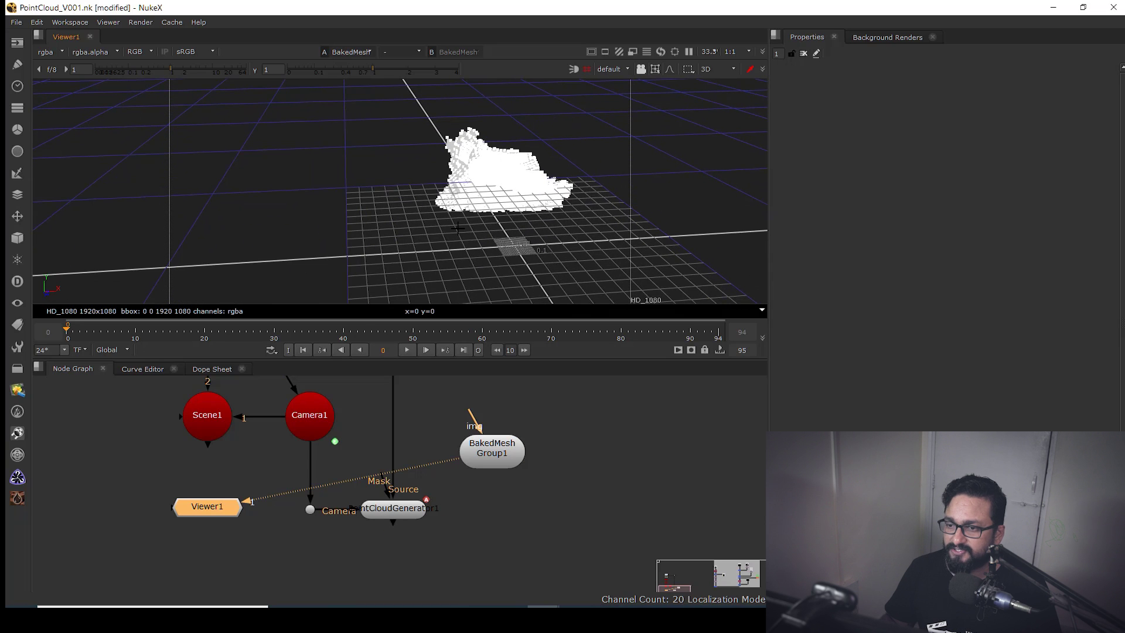
{"action": "left_click", "coordinate": [655, 69]}
{"action": "left_click", "coordinate": [674, 84]}
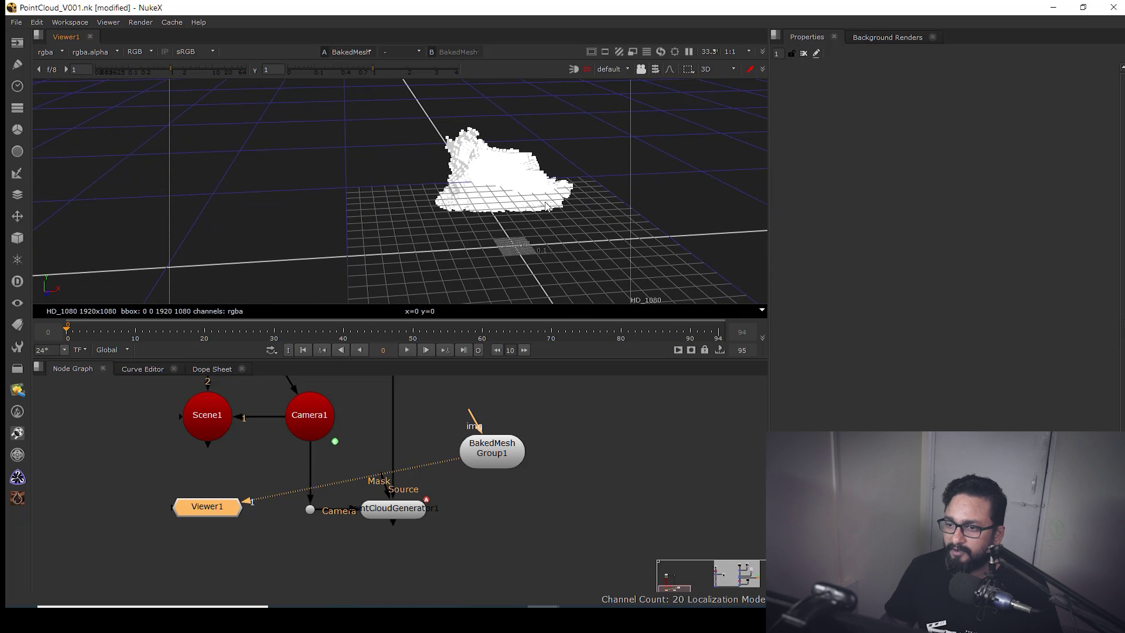
{"action": "left_click", "coordinate": [582, 160]}
{"action": "scroll", "coordinate": [571, 183], "scroll_direction": "up", "scroll_amount": 4}
{"action": "middle_click_drag", "start_coordinate": [572, 183], "coordinate": [544, 170]}
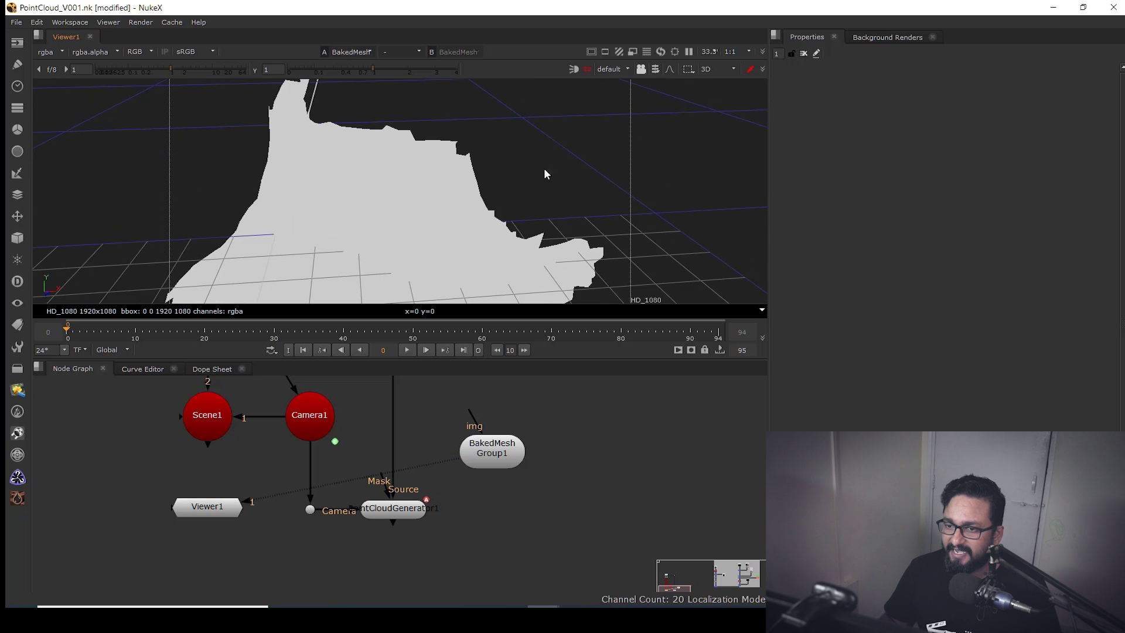
Turn on the 3D viewer's headlamp and inspect the shaded baked mesh from another angle.
{"action": "left_click", "coordinate": [574, 69]}
{"action": "scroll", "coordinate": [472, 242], "scroll_direction": "down", "scroll_amount": 4}
{"action": "mouse_move", "coordinate": [468, 238]}
{"action": "left_mouse_down", "text": "ctrl"}
{"action": "mouse_move", "coordinate": [494, 228]}
{"action": "mouse_move", "coordinate": [510, 202]}
{"action": "left_mouse_up", "text": "ctrl"}
{"action": "scroll", "coordinate": [561, 196], "scroll_direction": "up", "scroll_amount": 4}
{"action": "middle_click_drag", "start_coordinate": [561, 196], "coordinate": [523, 193]}
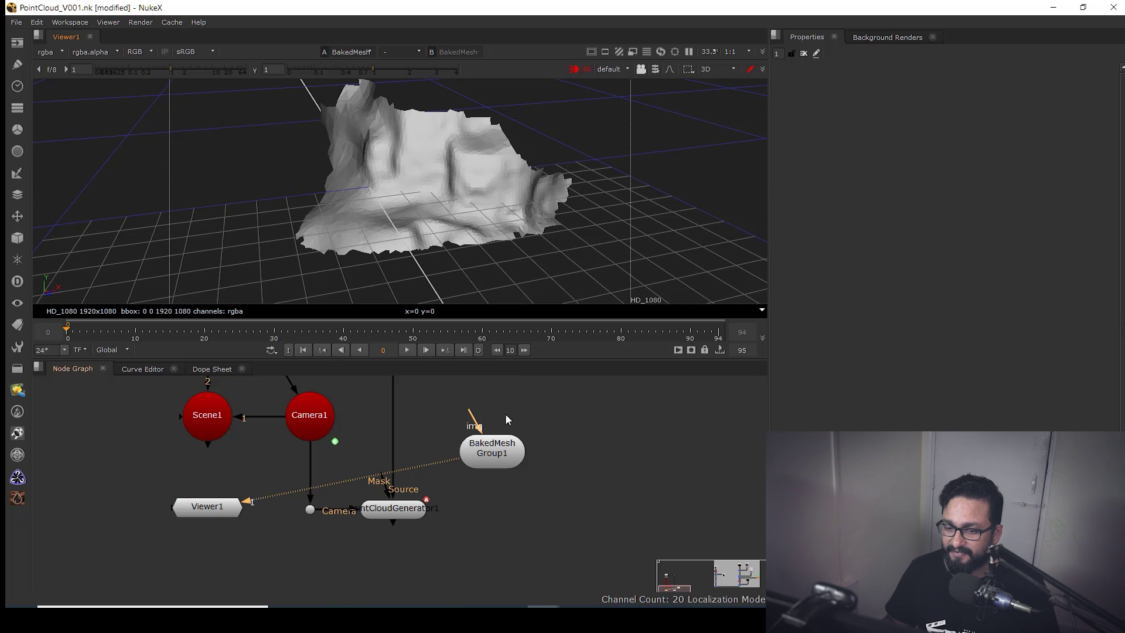
View the Merge6 output of the texture network and examine its alpha with the graffiti, leak and crack elements.
{"action": "scroll", "coordinate": [501, 433], "scroll_direction": "down", "scroll_amount": 3}
{"action": "left_click", "coordinate": [496, 441]}
{"action": "middle_click_drag", "start_coordinate": [481, 492], "coordinate": [430, 460]}
{"action": "left_click_drag", "start_coordinate": [399, 501], "coordinate": [464, 427]}
{"action": "scroll", "coordinate": [524, 452], "scroll_direction": "down", "scroll_amount": 3}
{"action": "middle_click_drag", "start_coordinate": [488, 451], "coordinate": [338, 508]}
{"action": "middle_click_drag", "start_coordinate": [614, 485], "coordinate": [352, 546]}
{"action": "left_click_drag", "start_coordinate": [348, 522], "coordinate": [262, 563]}
{"action": "key", "text": "1"}
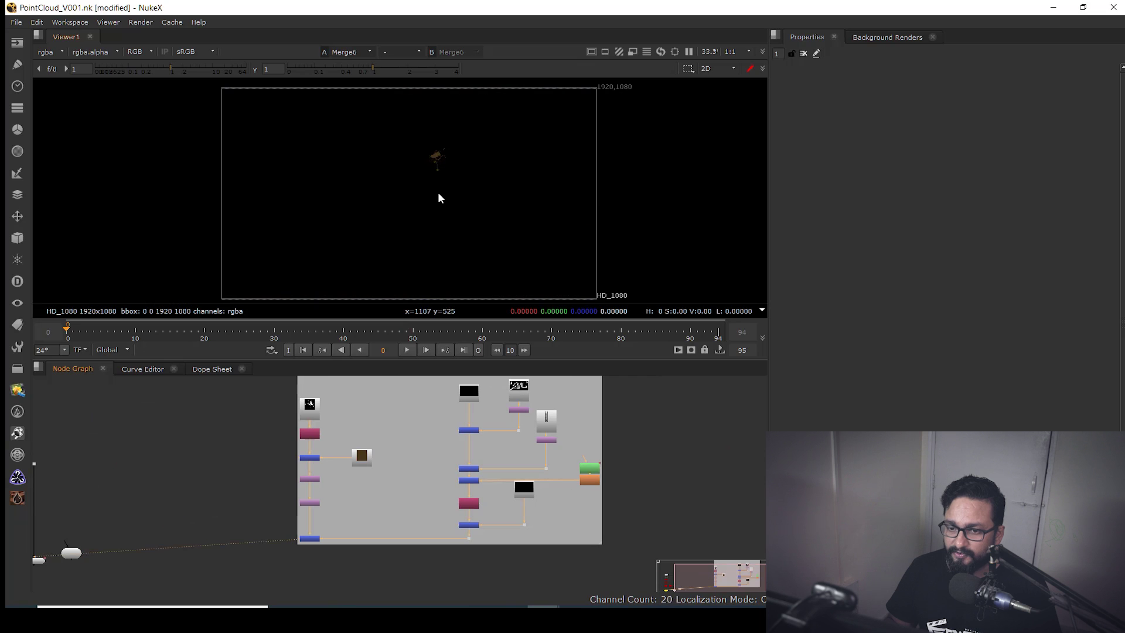
{"action": "scroll", "coordinate": [459, 176], "scroll_direction": "up", "scroll_amount": 3}
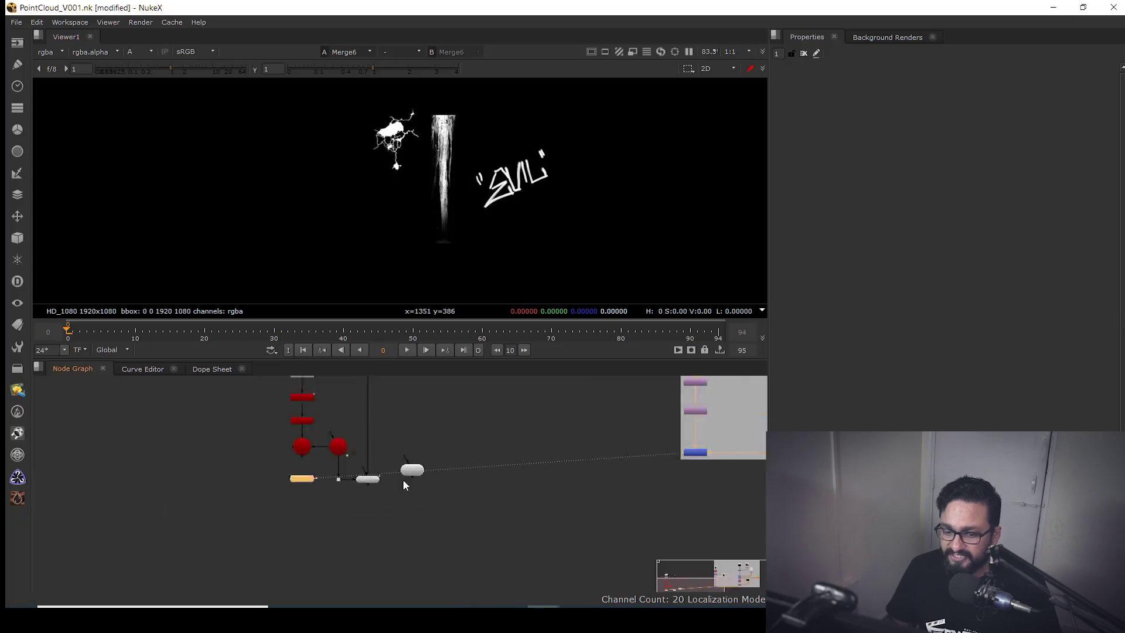
{"action": "scroll", "coordinate": [403, 479], "scroll_direction": "up", "scroll_amount": 5}
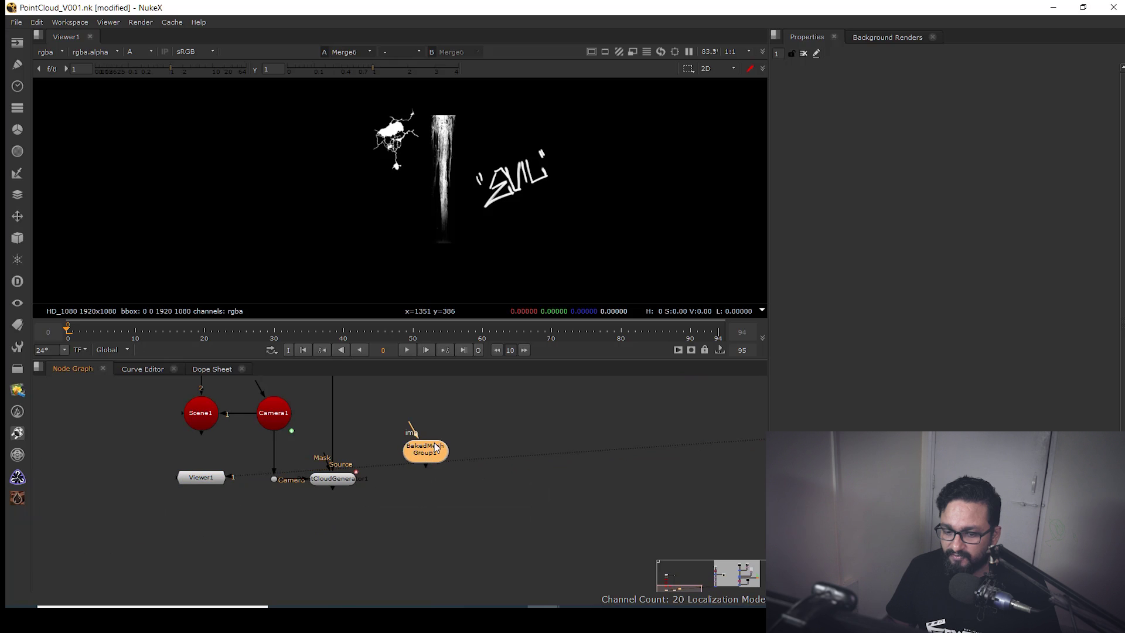
Add a Project3D node below the baked mesh node in the node graph.
{"action": "middle_click_drag", "start_coordinate": [400, 509], "coordinate": [445, 509]}
{"action": "left_click", "coordinate": [461, 509]}
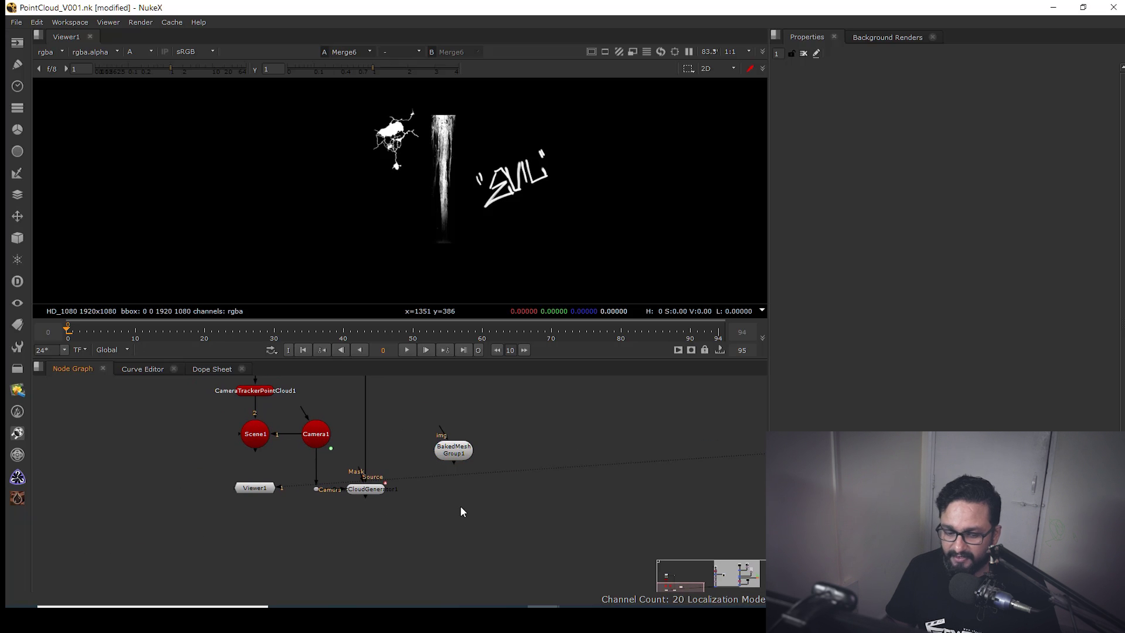
{"action": "key", "text": "Tab"}
{"action": "type", "text": "proj"}
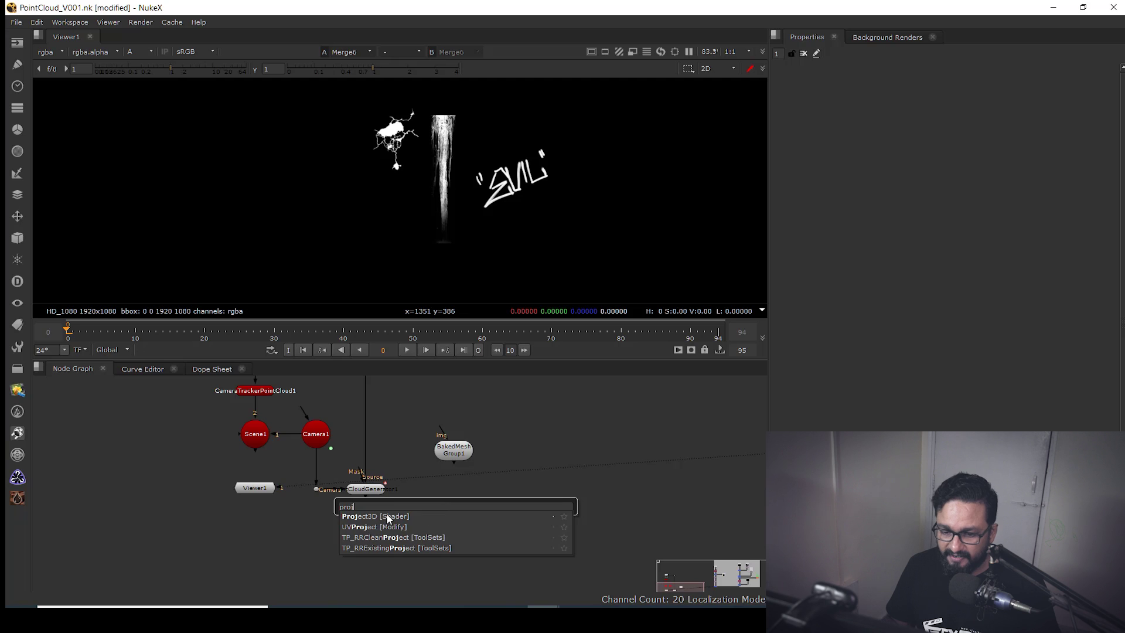
{"action": "left_click", "coordinate": [388, 516]}
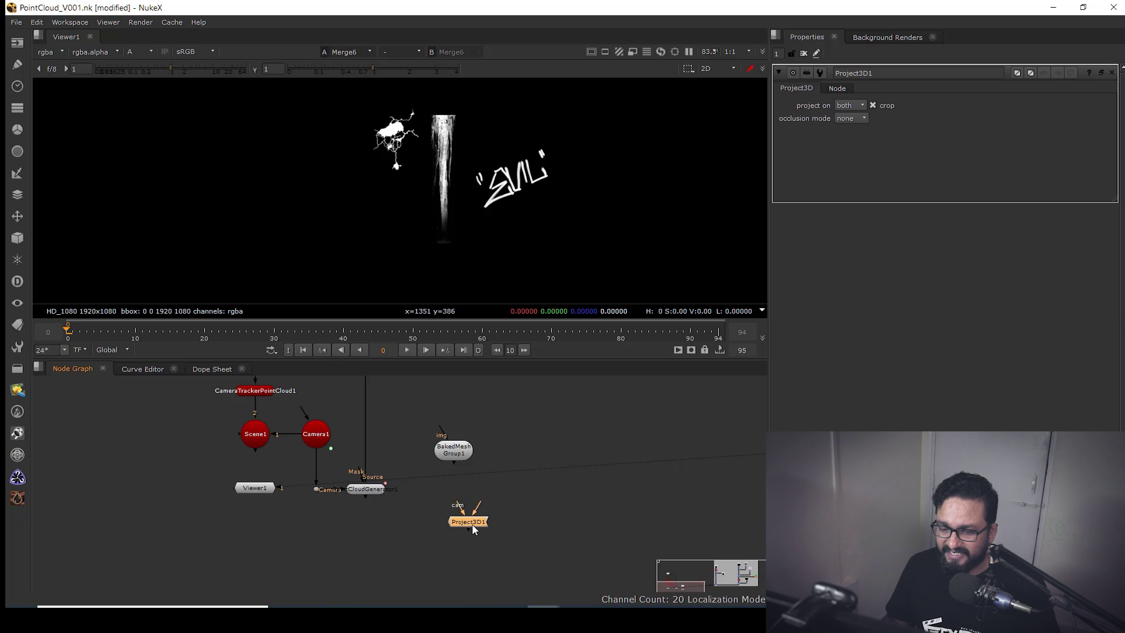
{"action": "left_click", "coordinate": [472, 496]}
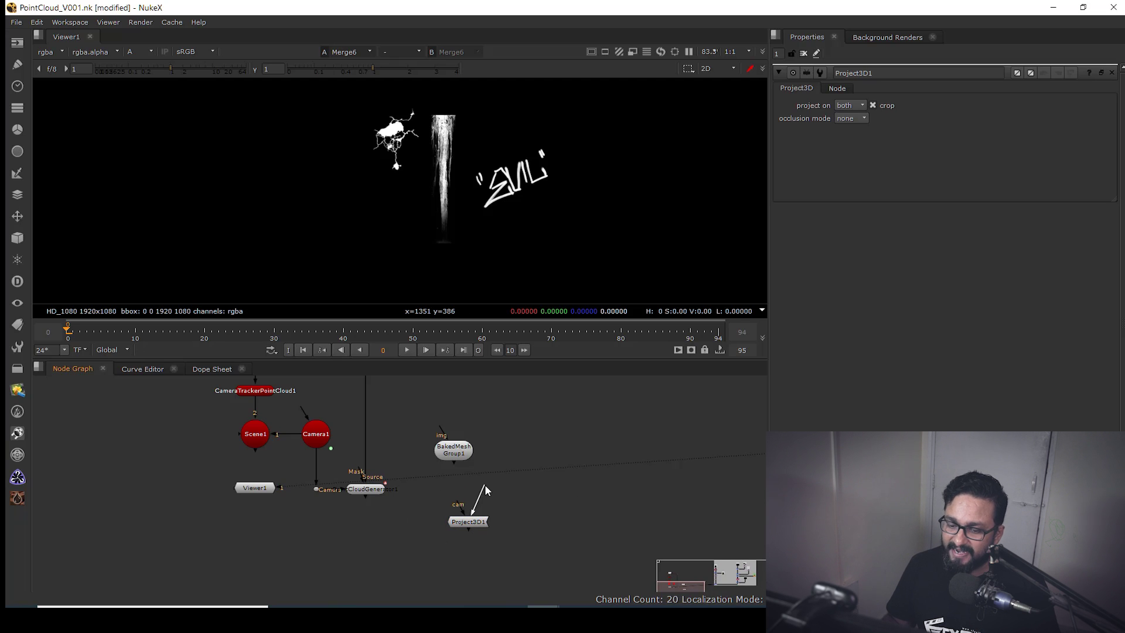
{"action": "left_click_drag", "start_coordinate": [465, 525], "coordinate": [460, 563]}
Move the baked mesh aside and add a FrameHold node between Camera1 and the Project3D camera input.
{"action": "left_click_drag", "start_coordinate": [457, 461], "coordinate": [442, 533]}
{"action": "key", "text": "Tab"}
{"action": "type", "text": "fr"}
{"action": "key", "text": "Return"}
{"action": "left_click_drag", "start_coordinate": [462, 435], "coordinate": [326, 435]}
{"action": "left_click_drag", "start_coordinate": [464, 455], "coordinate": [456, 441]}
{"action": "mouse_move", "coordinate": [448, 526]}
{"action": "left_mouse_down"}
{"action": "mouse_move", "coordinate": [411, 538]}
{"action": "mouse_move", "coordinate": [415, 555]}
{"action": "mouse_move", "coordinate": [460, 538]}
{"action": "left_mouse_up"}
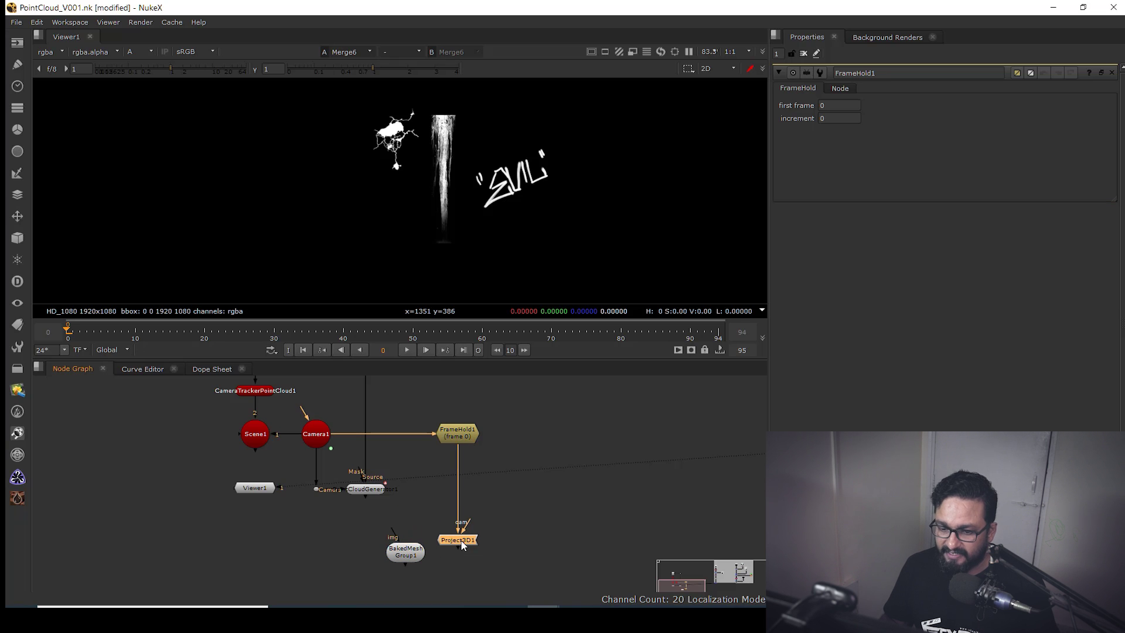
Connect the Project3D image input to the texture network's final merge and route the connection through a dot.
{"action": "scroll", "coordinate": [448, 550], "scroll_direction": "down", "scroll_amount": 6}
{"action": "middle_click_drag", "start_coordinate": [640, 443], "coordinate": [488, 483]}
{"action": "left_click_drag", "start_coordinate": [379, 394], "coordinate": [684, 564]}
{"action": "middle_click_drag", "start_coordinate": [515, 434], "coordinate": [392, 405]}
{"action": "scroll", "coordinate": [353, 572], "scroll_direction": "up", "scroll_amount": 5}
{"action": "left_click_drag", "start_coordinate": [329, 501], "coordinate": [433, 420]}
{"action": "left_click_drag", "start_coordinate": [367, 491], "coordinate": [419, 574], "text": "ctrl"}
{"action": "scroll", "coordinate": [398, 504], "scroll_direction": "down", "scroll_amount": 3}
{"action": "scroll", "coordinate": [404, 485], "scroll_direction": "up", "scroll_amount": 3}
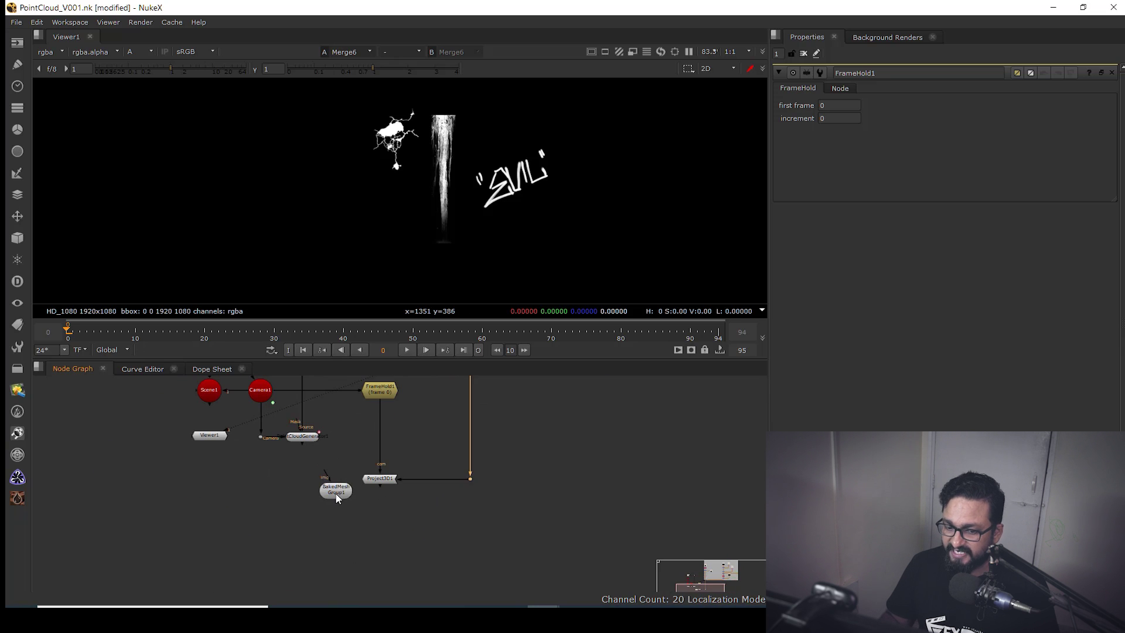
Place the baked mesh below Project3D, connect its img input to Project3D and view the mesh.
{"action": "left_click_drag", "start_coordinate": [338, 482], "coordinate": [384, 529]}
{"action": "scroll", "coordinate": [363, 528], "scroll_direction": "up", "scroll_amount": 2}
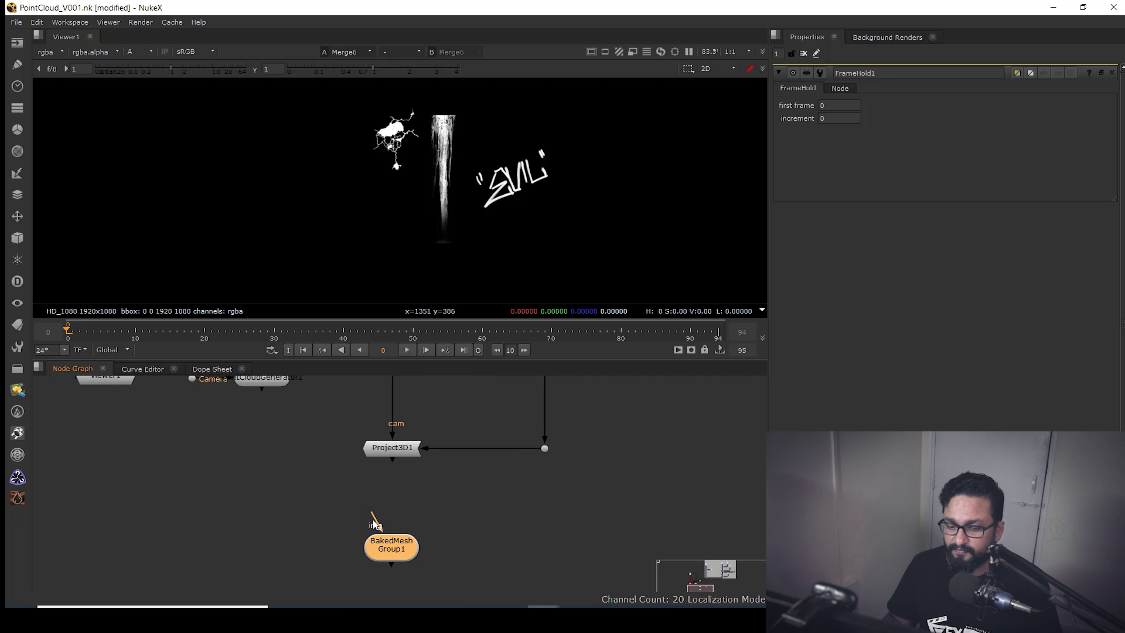
{"action": "left_click_drag", "start_coordinate": [399, 464], "coordinate": [396, 462]}
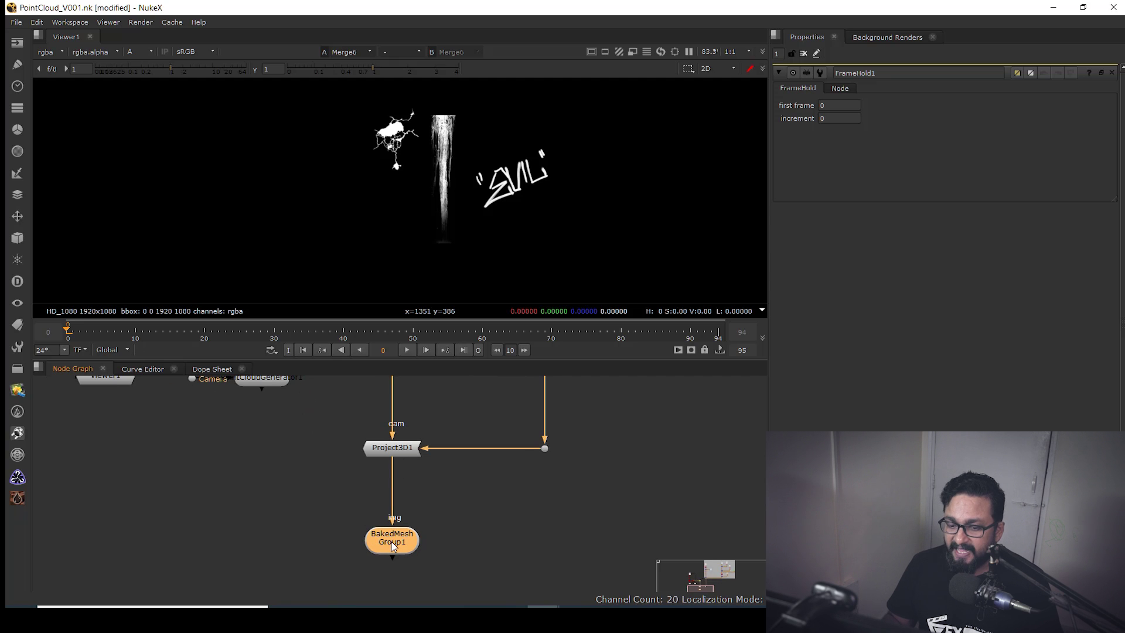
{"action": "key", "text": "1"}
{"action": "scroll", "coordinate": [382, 506], "scroll_direction": "down", "scroll_amount": 3}
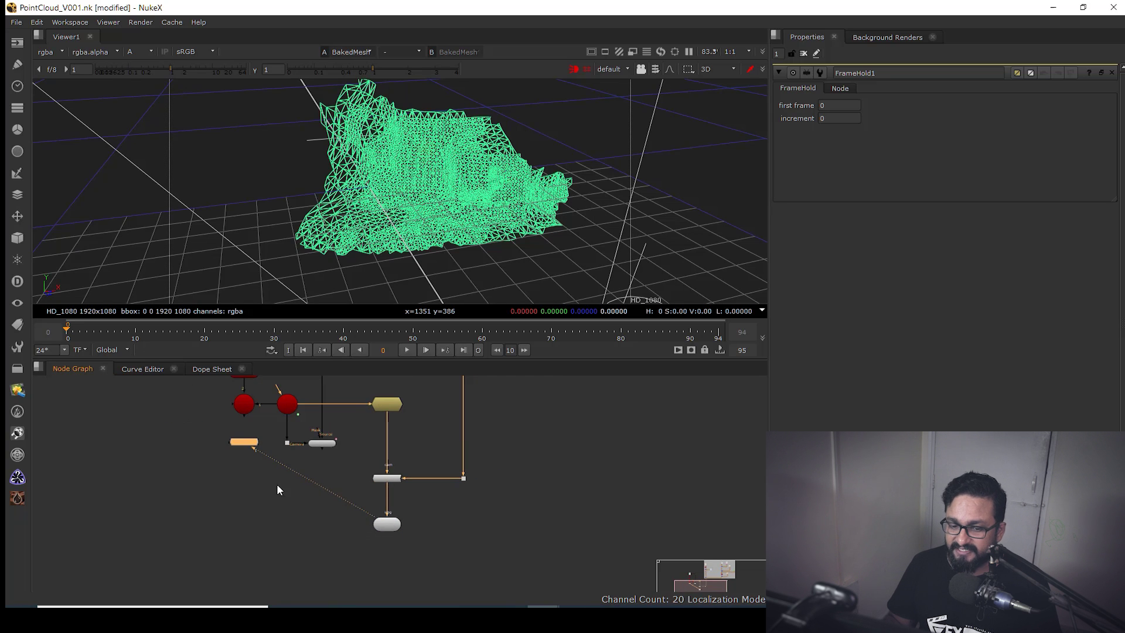
Add a copy of the Scene node below the baked mesh and connect the mesh to it.
{"action": "scroll", "coordinate": [277, 415], "scroll_direction": "up", "scroll_amount": 2}
{"action": "left_click", "coordinate": [288, 407]}
{"action": "scroll", "coordinate": [227, 410], "scroll_direction": "down", "scroll_amount": 2}
{"action": "left_click_drag", "start_coordinate": [193, 417], "coordinate": [254, 471]}
{"action": "middle_click_drag", "start_coordinate": [377, 472], "coordinate": [355, 403]}
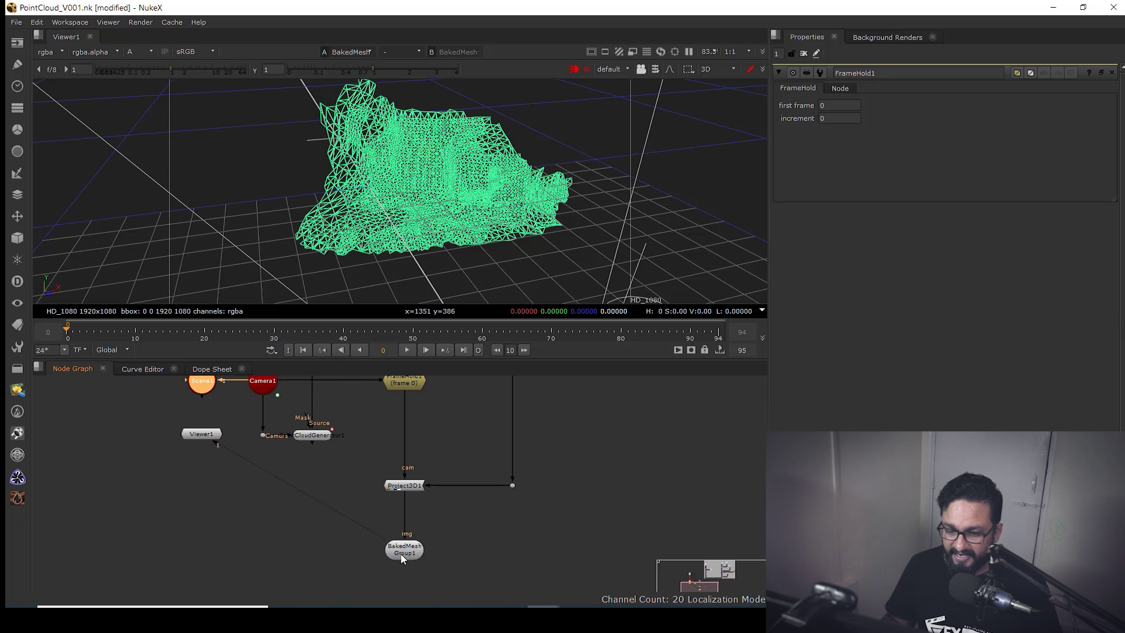
{"action": "middle_click_drag", "start_coordinate": [385, 588], "coordinate": [383, 546]}
{"action": "left_click_drag", "start_coordinate": [395, 551], "coordinate": [399, 553]}
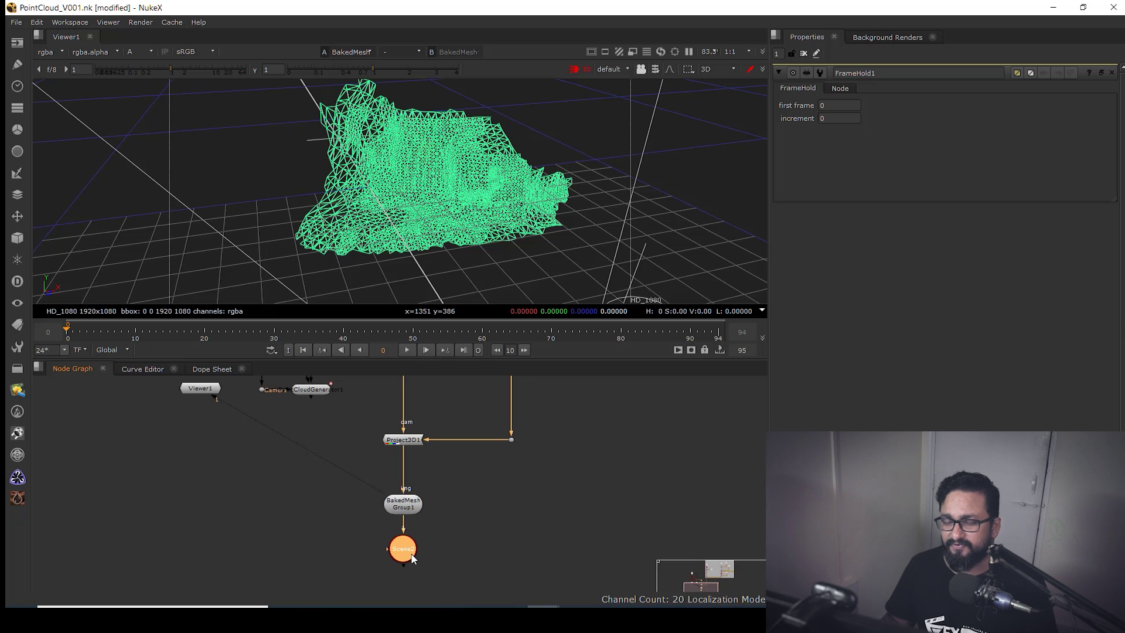
Connect the new Scene's second input to the Camera1 connection, routed through a dot.
{"action": "middle_click_drag", "start_coordinate": [359, 545], "coordinate": [403, 555]}
{"action": "scroll", "coordinate": [394, 550], "scroll_direction": "down", "scroll_amount": 1}
{"action": "scroll", "coordinate": [422, 578], "scroll_direction": "up", "scroll_amount": 2}
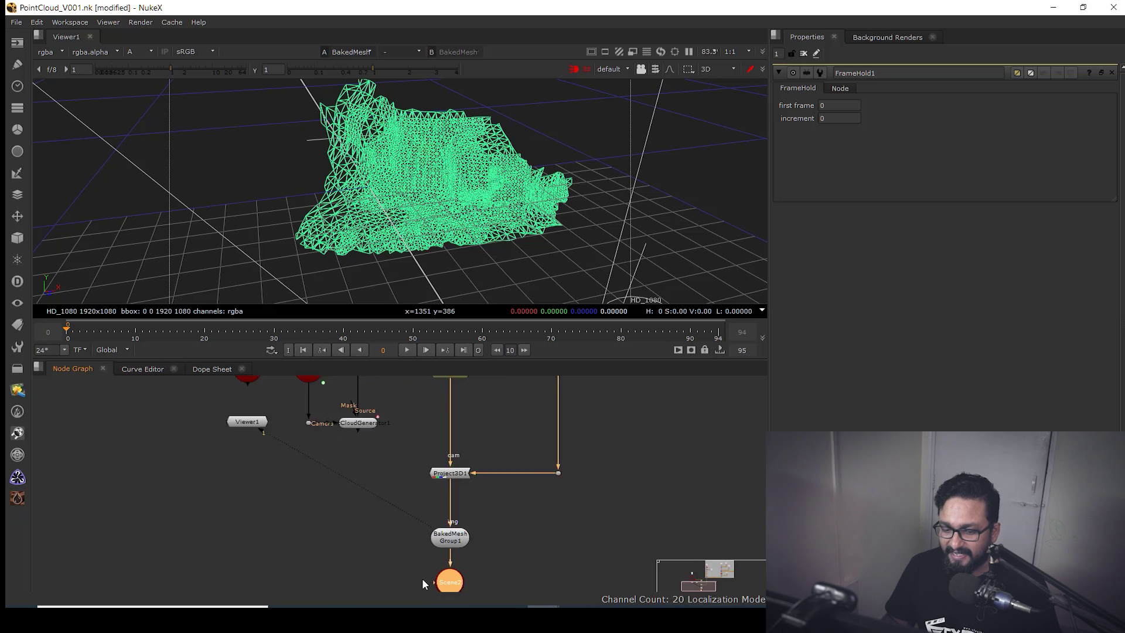
{"action": "left_click_drag", "start_coordinate": [432, 586], "coordinate": [288, 440]}
{"action": "left_click_drag", "start_coordinate": [381, 461], "coordinate": [300, 559], "text": "ctrl"}
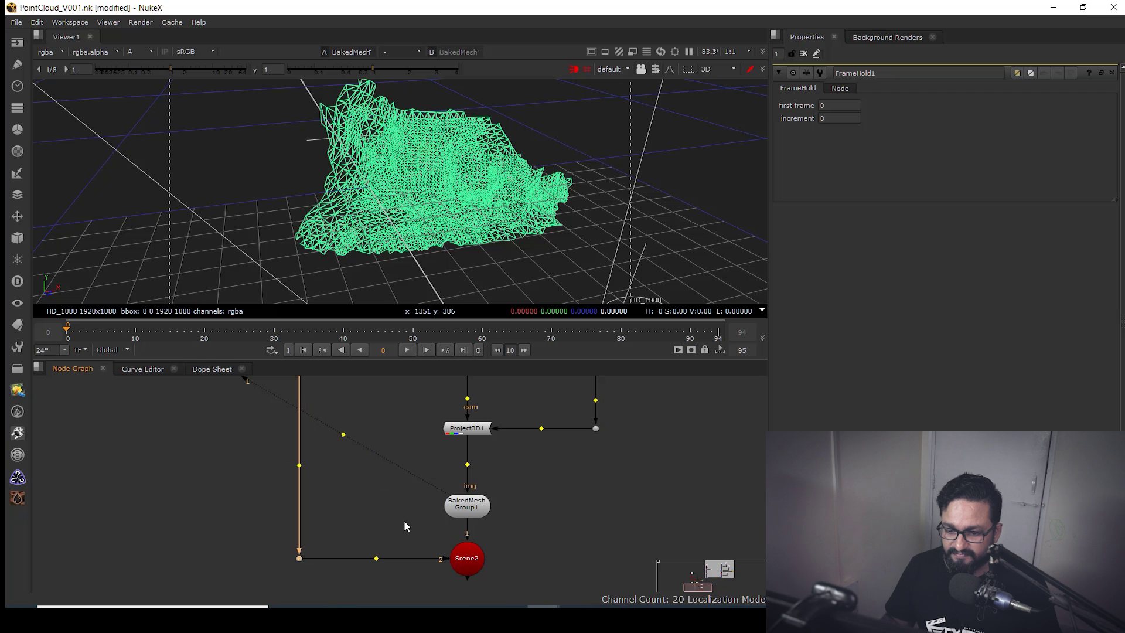
{"action": "scroll", "coordinate": [405, 522], "scroll_direction": "down", "scroll_amount": 3}
{"action": "scroll", "coordinate": [420, 522], "scroll_direction": "up", "scroll_amount": 2}
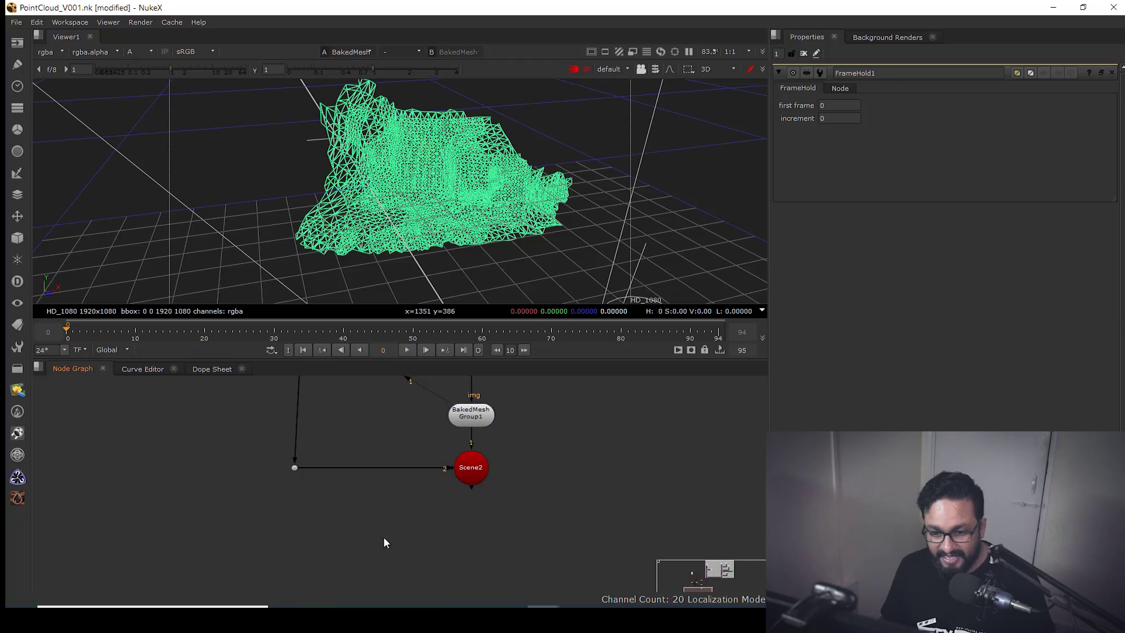
Add a ScanlineRender node, connect its obj/scn input to Scene2 and its cam input to the camera through a dot.
{"action": "key", "text": "Tab"}
{"action": "type", "text": "scan"}
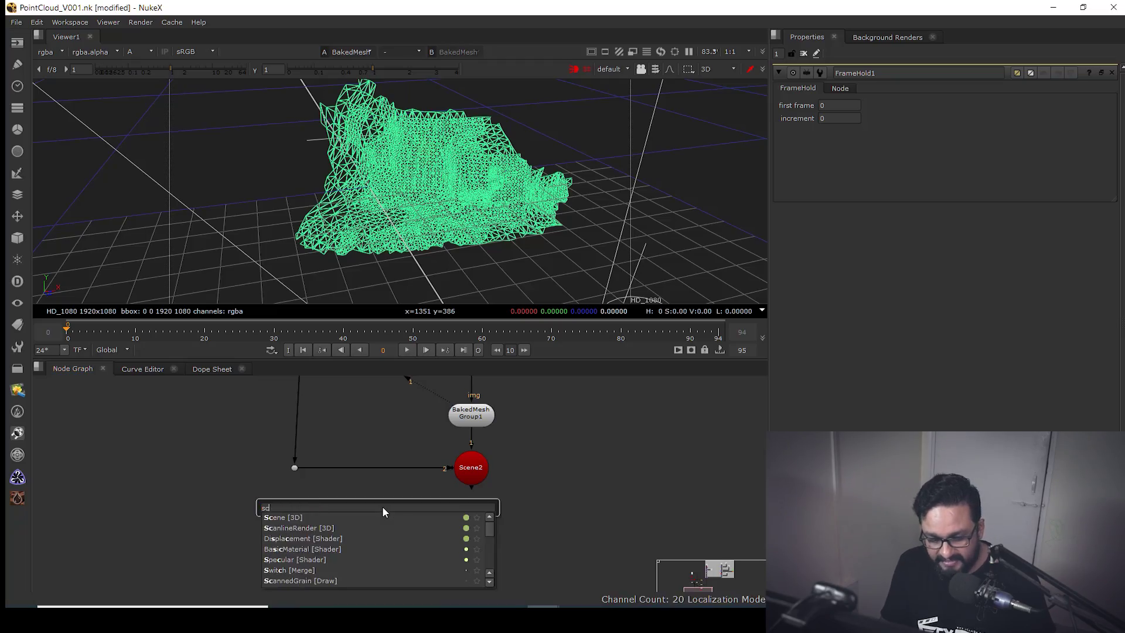
{"action": "key", "text": "Return"}
{"action": "scroll", "coordinate": [465, 529], "scroll_direction": "up", "scroll_amount": 2}
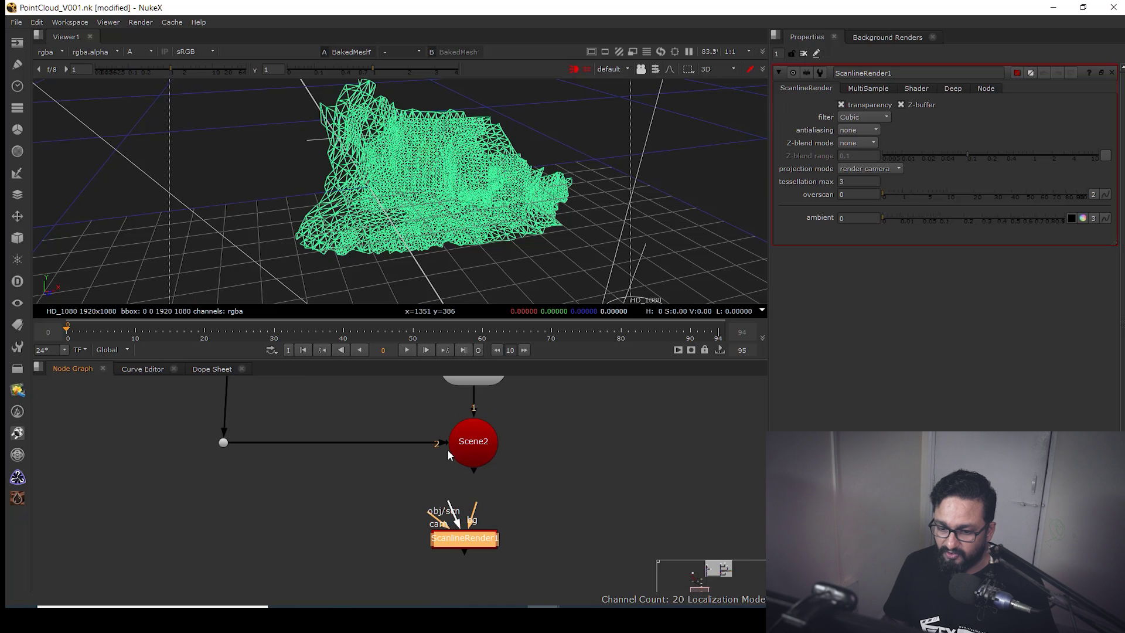
{"action": "left_click_drag", "start_coordinate": [467, 545], "coordinate": [225, 449]}
{"action": "left_click_drag", "start_coordinate": [338, 489], "coordinate": [218, 547], "text": "ctrl"}
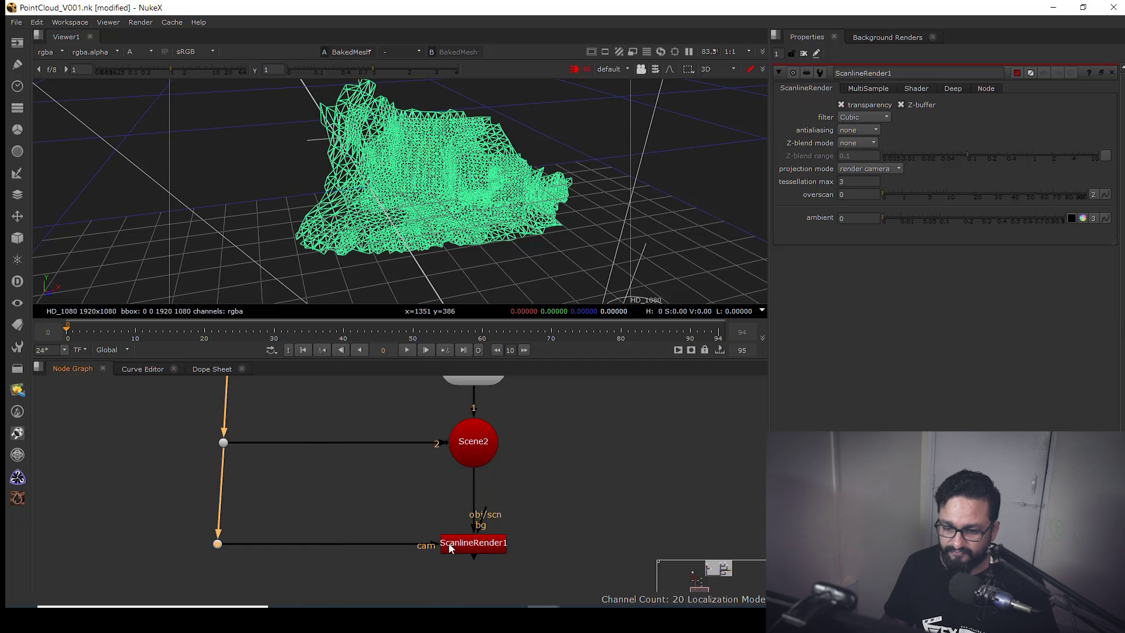
View the ScanlineRender's alpha in 2D, play the sequence to check the projection, and return to the first frame.
{"action": "left_click", "coordinate": [448, 542]}
{"action": "key", "text": "1"}
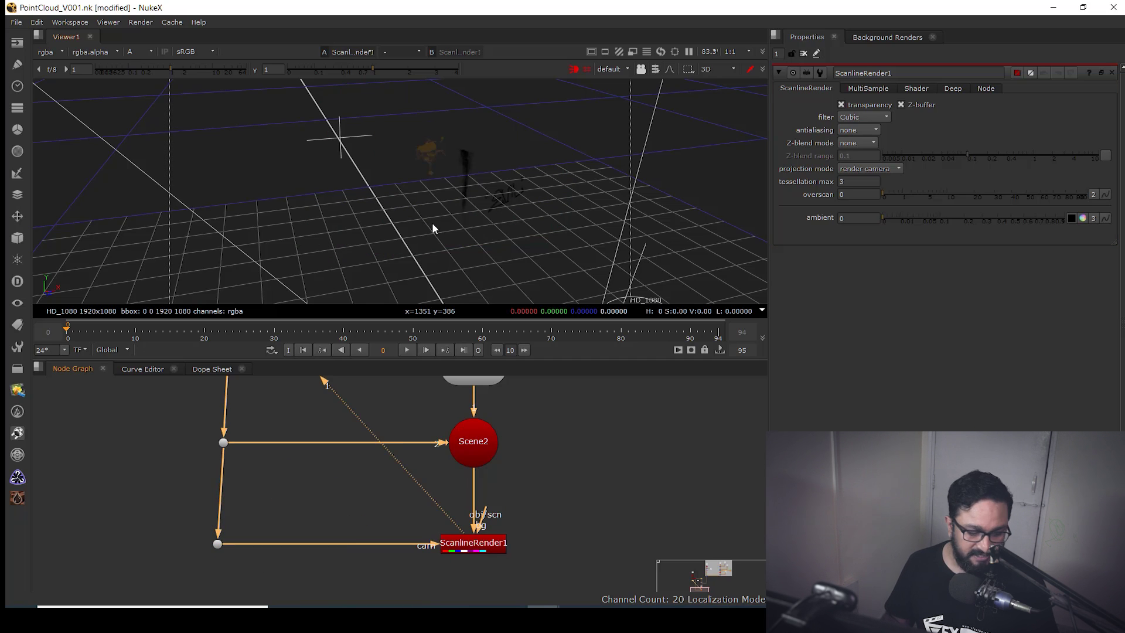
{"action": "key", "text": "Tab"}
{"action": "key", "text": "a"}
{"action": "key", "text": "a"}
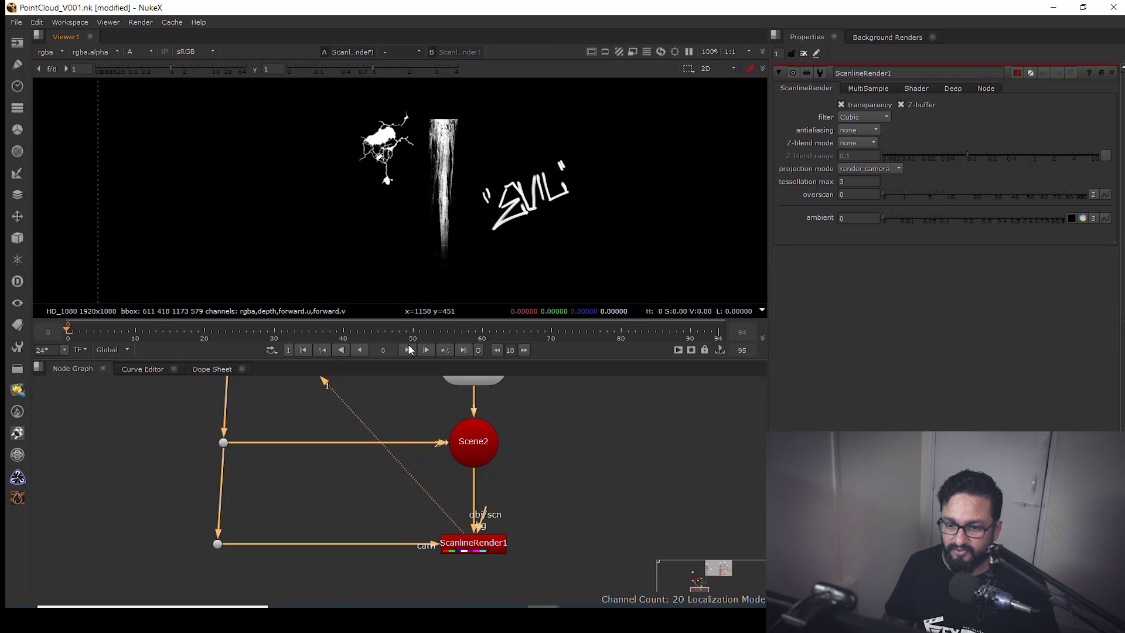
{"action": "left_click", "coordinate": [406, 350]}
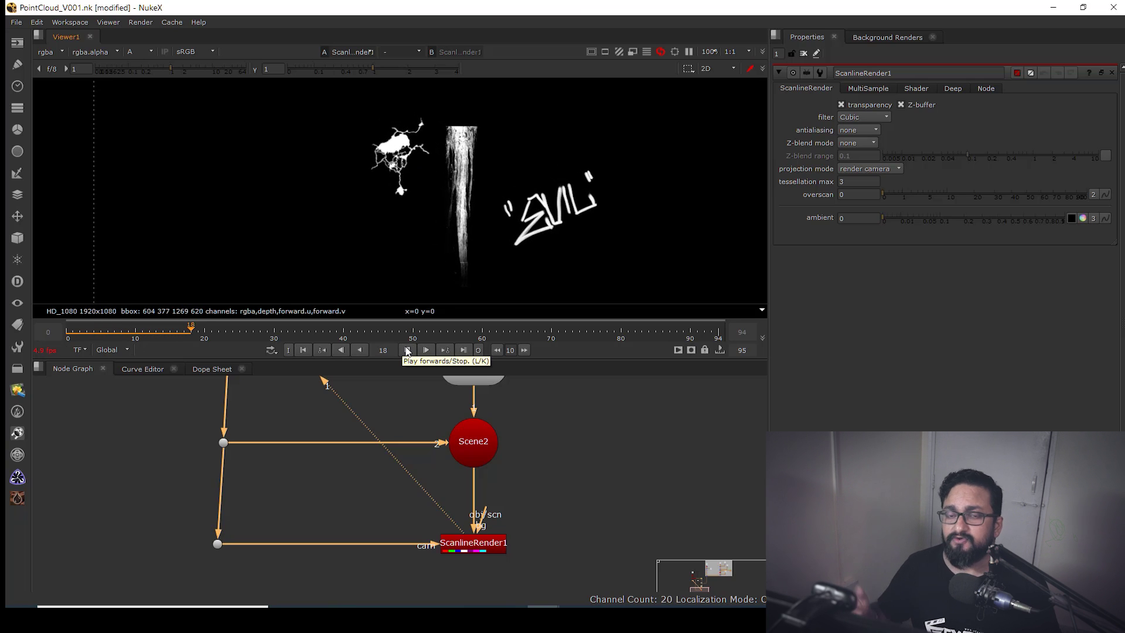
{"action": "left_click", "coordinate": [303, 350]}
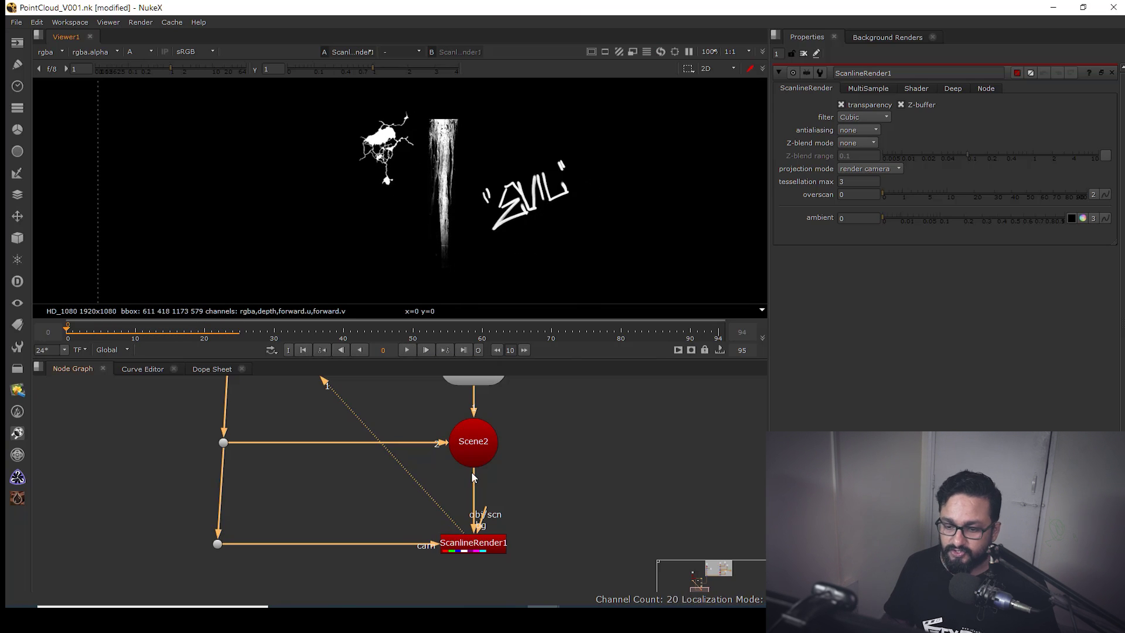
Line up the two camera-connection dots vertically so the links to Scene2 and ScanlineRender1 run straight.
{"action": "key", "text": "f"}
{"action": "scroll", "coordinate": [430, 517], "scroll_direction": "down", "scroll_amount": 3}
{"action": "middle_click_drag", "start_coordinate": [430, 506], "coordinate": [440, 487]}
{"action": "scroll", "coordinate": [347, 537], "scroll_direction": "up", "scroll_amount": 2}
{"action": "left_click", "coordinate": [310, 543]}
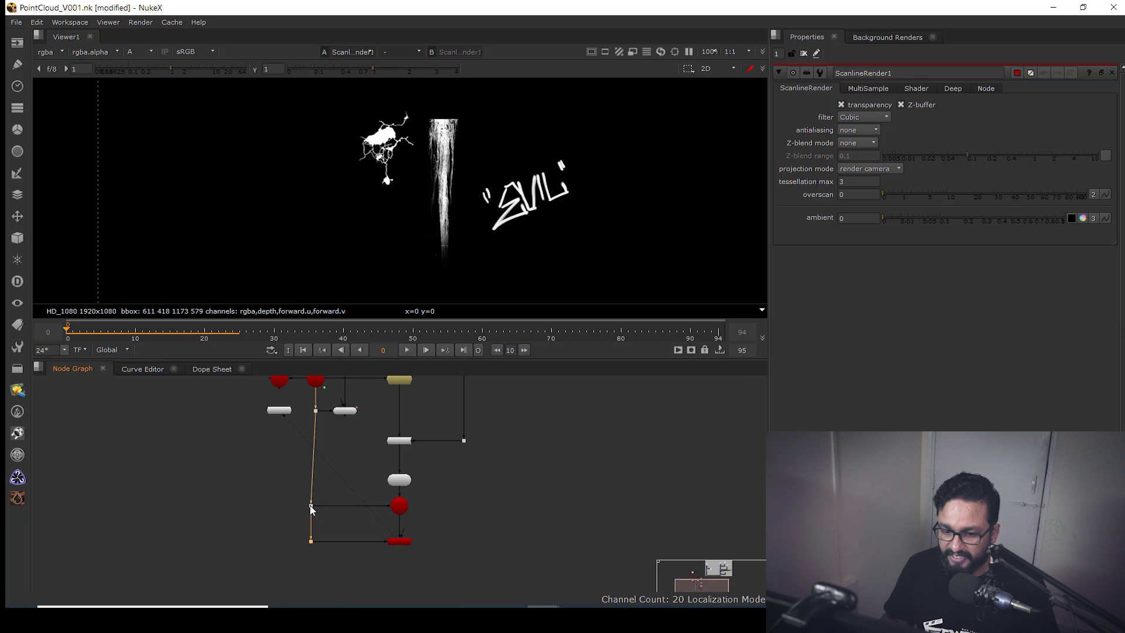
Add a Merge node, connect its B input to the original footage through the dot beside the Read node, and move it below the render branch.
{"action": "key", "text": "m"}
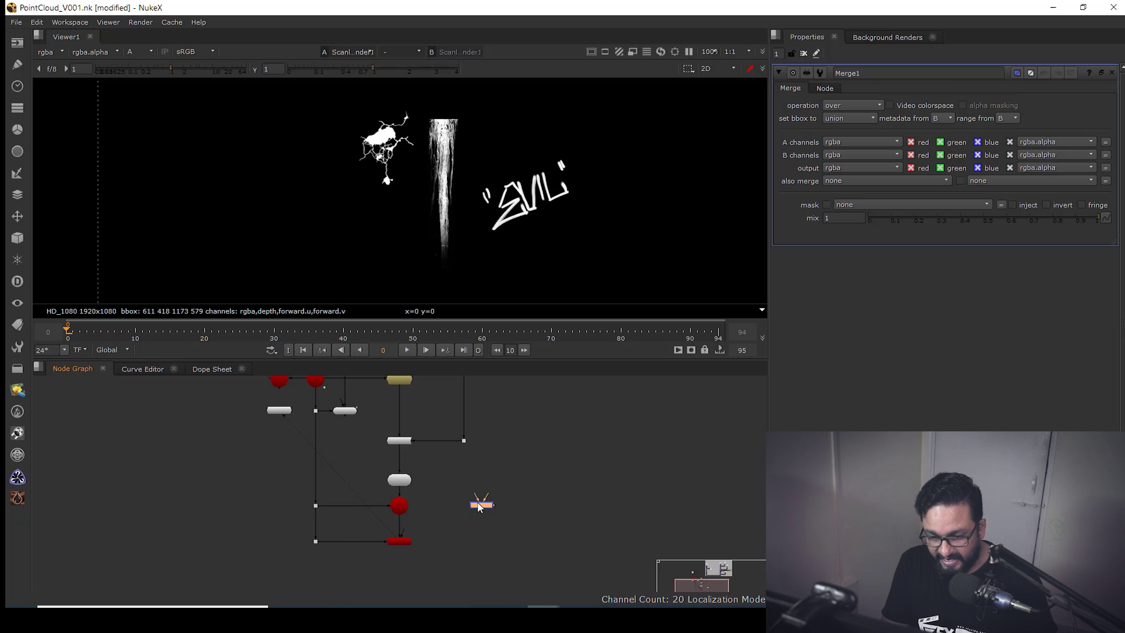
{"action": "scroll", "coordinate": [479, 506], "scroll_direction": "down", "scroll_amount": 3}
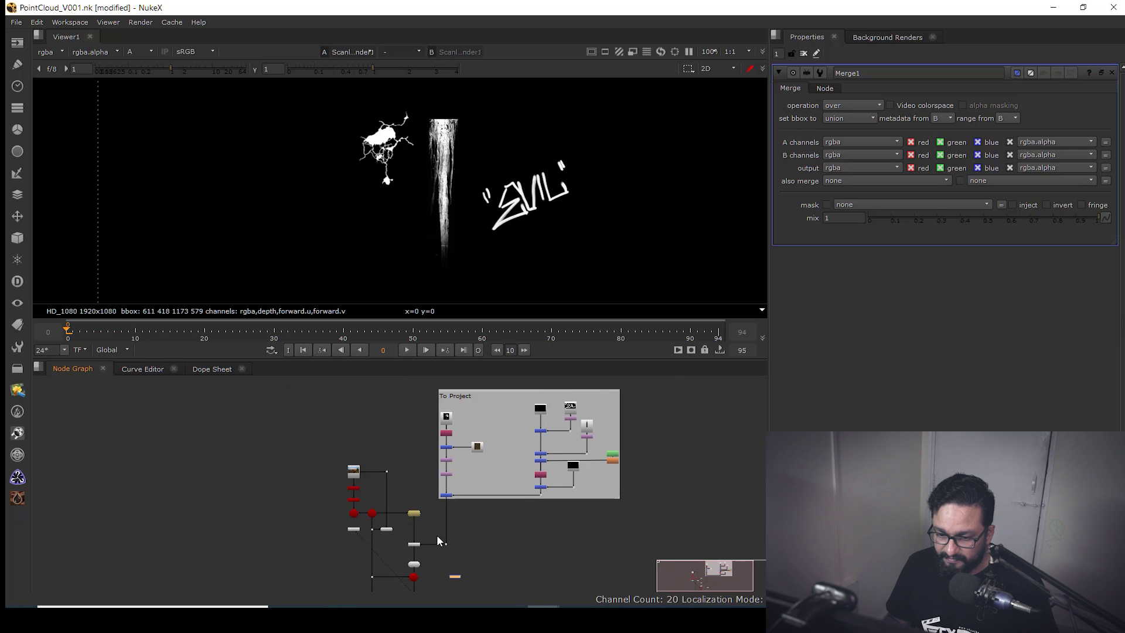
{"action": "middle_click_drag", "start_coordinate": [430, 482], "coordinate": [417, 451]}
{"action": "scroll", "coordinate": [417, 451], "scroll_direction": "up", "scroll_amount": 2}
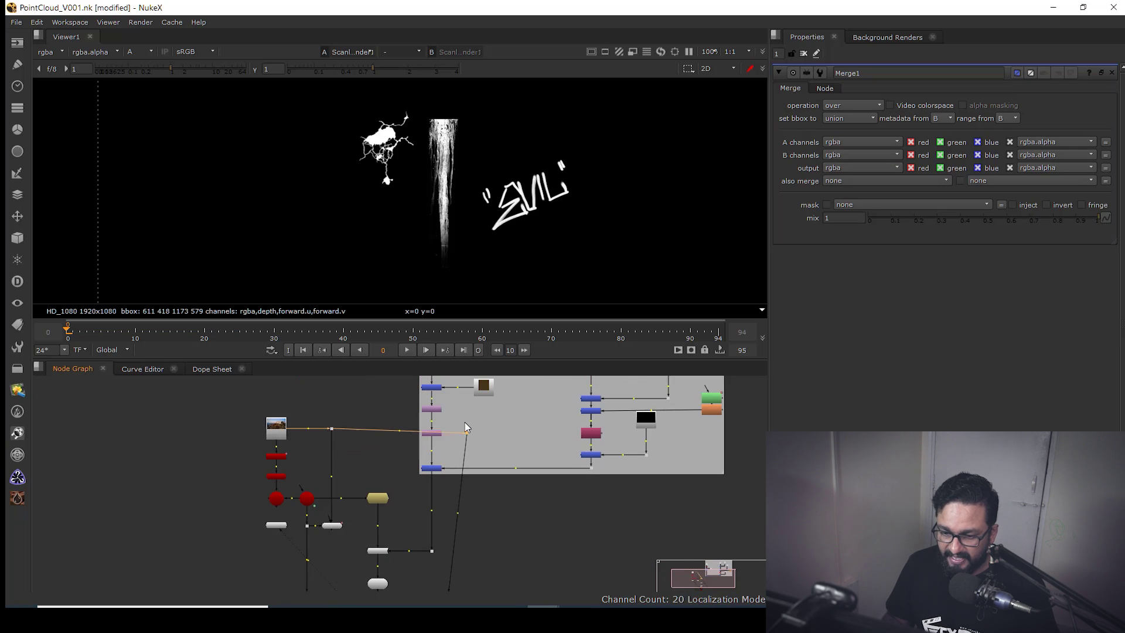
{"action": "middle_click_drag", "start_coordinate": [449, 586], "coordinate": [451, 425]}
{"action": "scroll", "coordinate": [452, 439], "scroll_direction": "up", "scroll_amount": 3}
{"action": "left_click_drag", "start_coordinate": [453, 442], "coordinate": [450, 526]}
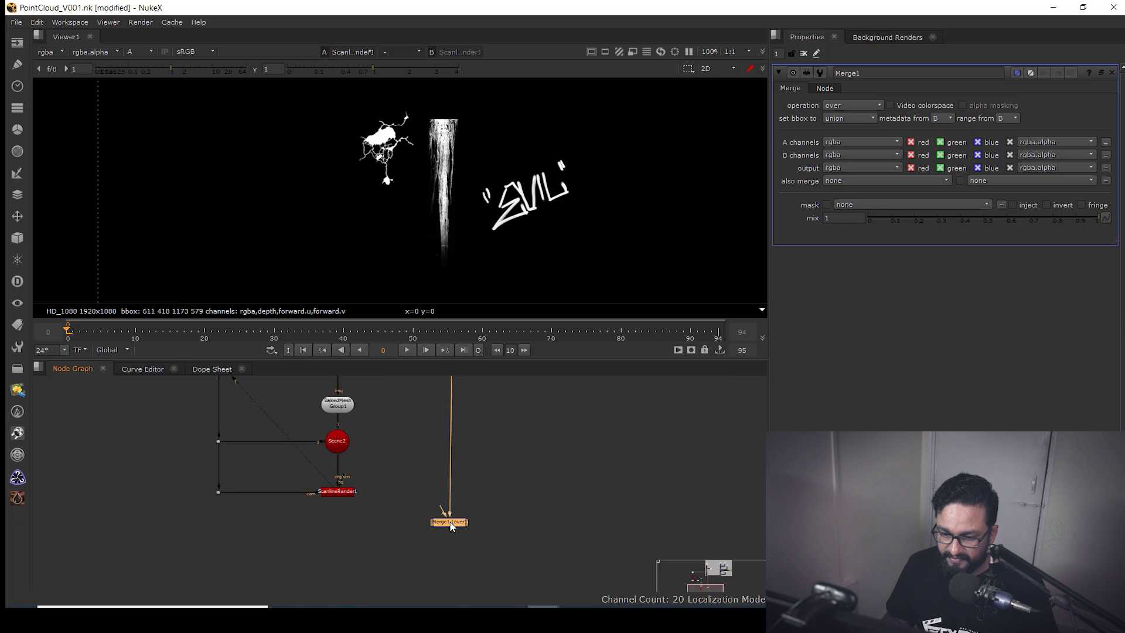
Place the Merge directly below ScanlineRender1, connect the render to its A input, and route the footage connection through a corner dot.
{"action": "left_click_drag", "start_coordinate": [340, 495], "coordinate": [340, 495]}
{"action": "left_click_drag", "start_coordinate": [447, 527], "coordinate": [336, 539]}
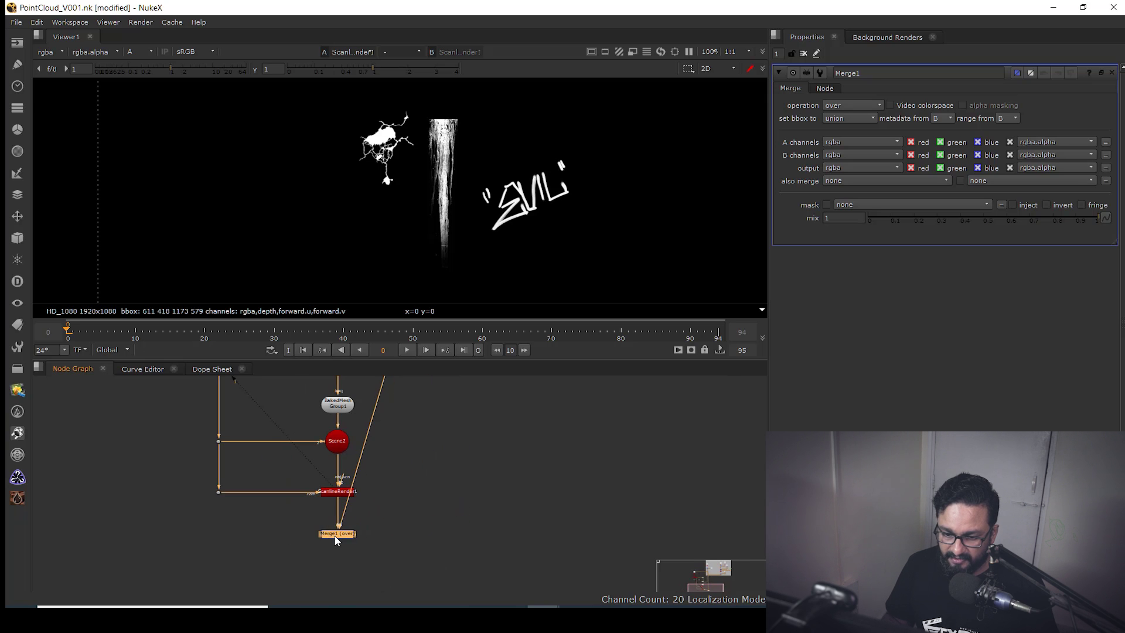
{"action": "left_click_drag", "start_coordinate": [364, 457], "coordinate": [458, 542], "text": "ctrl"}
View the Merge output in the viewer and switch the display from alpha to RGB.
{"action": "left_click", "coordinate": [338, 539]}
{"action": "key", "text": "1"}
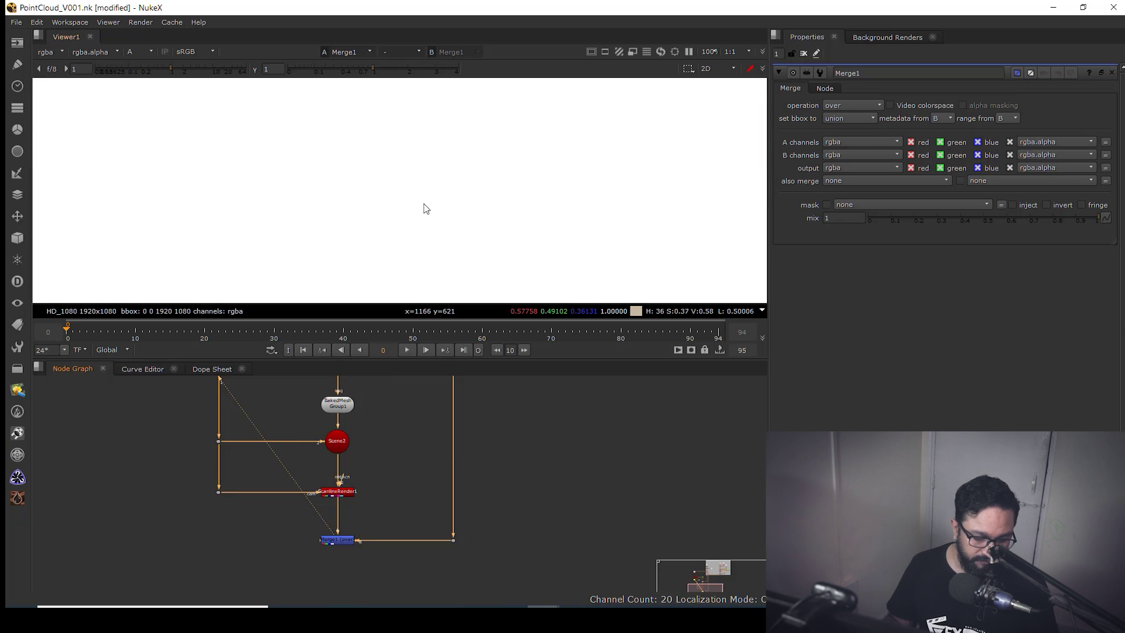
{"action": "key", "text": "a"}
{"action": "scroll", "coordinate": [440, 208], "scroll_direction": "up", "scroll_amount": 2}
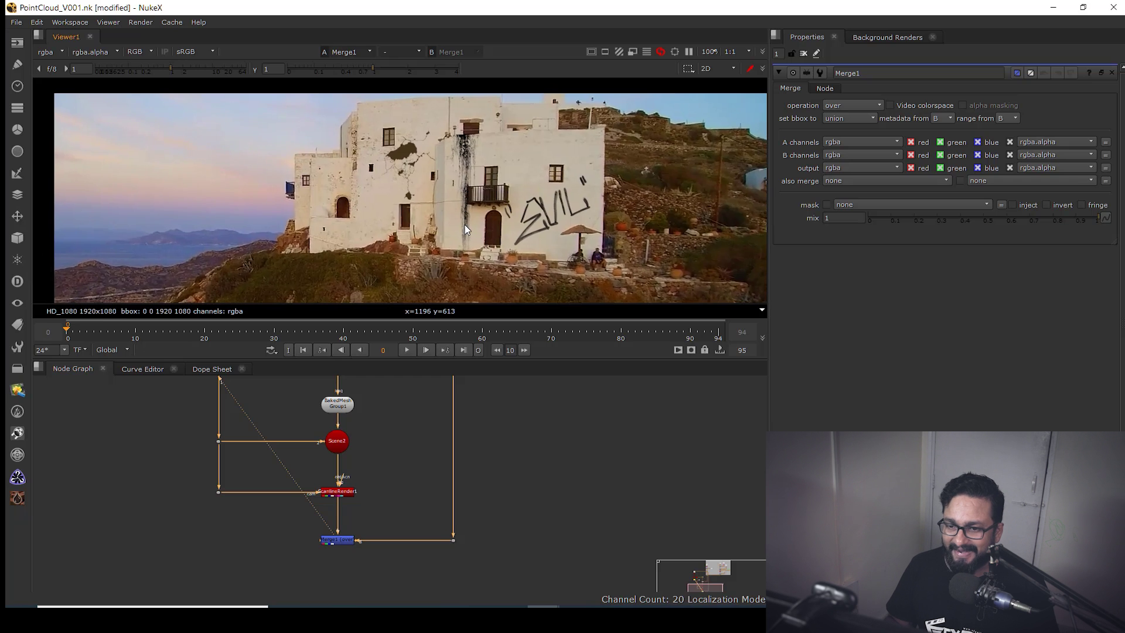
Maximize the viewer, frame the building, and play the sequence to check how the projected textures track.
{"action": "key", "text": "space"}
{"action": "middle_click_drag", "start_coordinate": [496, 367], "coordinate": [601, 282]}
{"action": "scroll", "coordinate": [560, 310], "scroll_direction": "up", "scroll_amount": 2}
{"action": "left_click", "coordinate": [575, 582]}
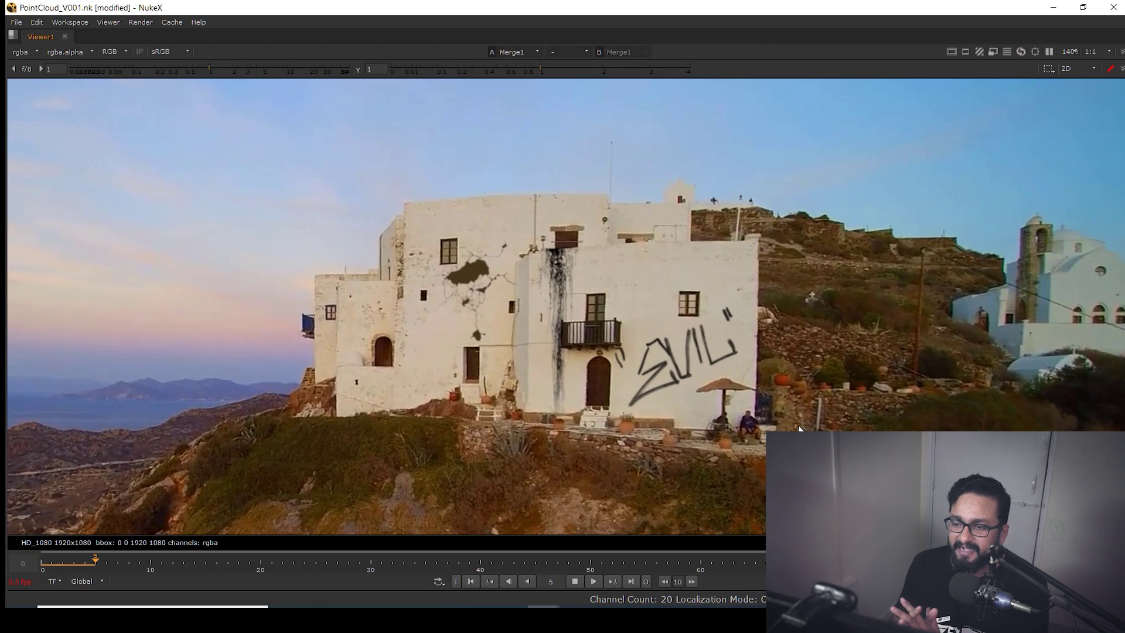